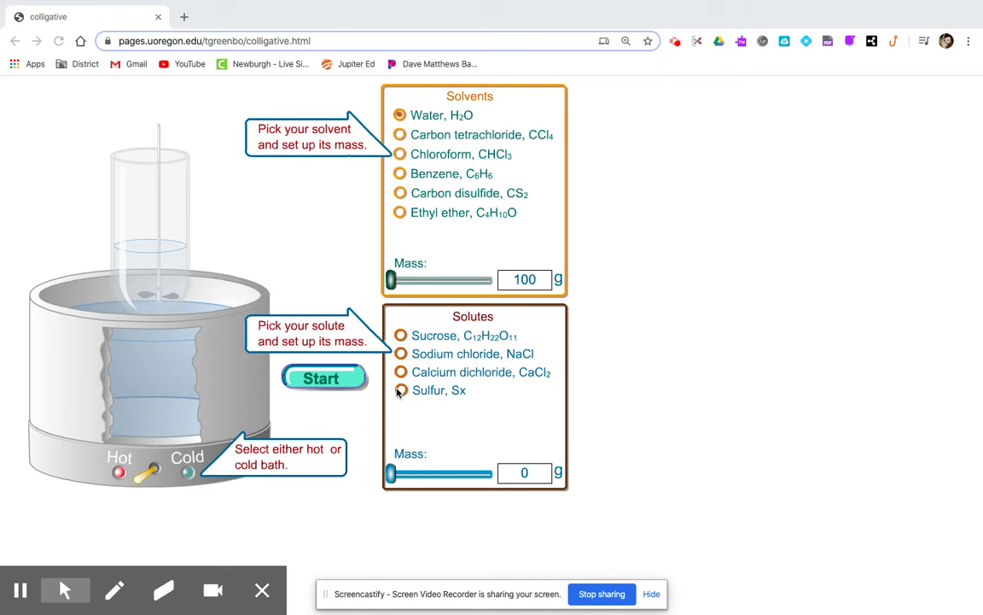
Run the cold-bath experiment for water with sodium chloride as solute at 0 g, and view its micro-level reaction
left_click(191, 473)
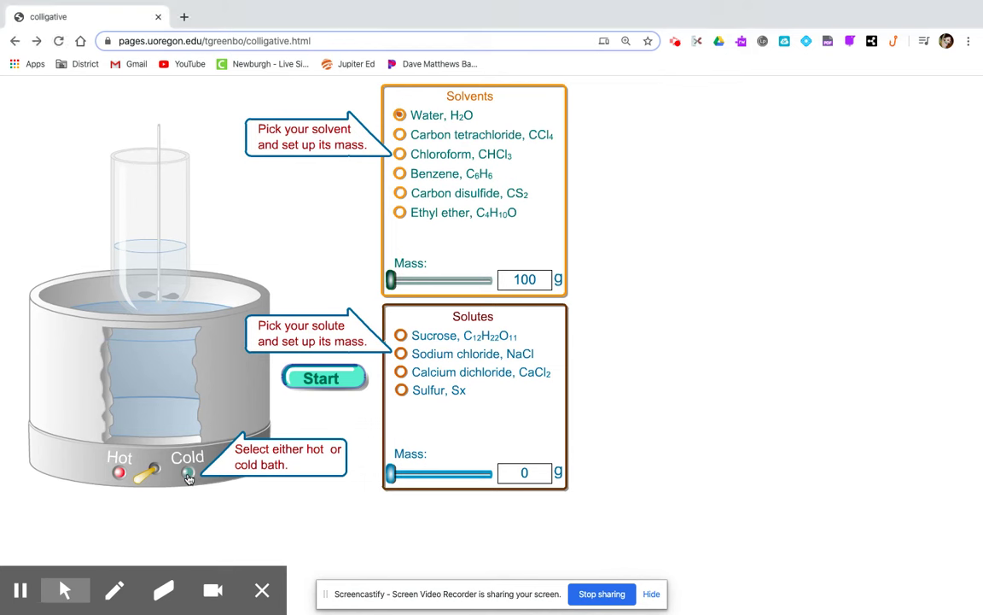
left_click(191, 473)
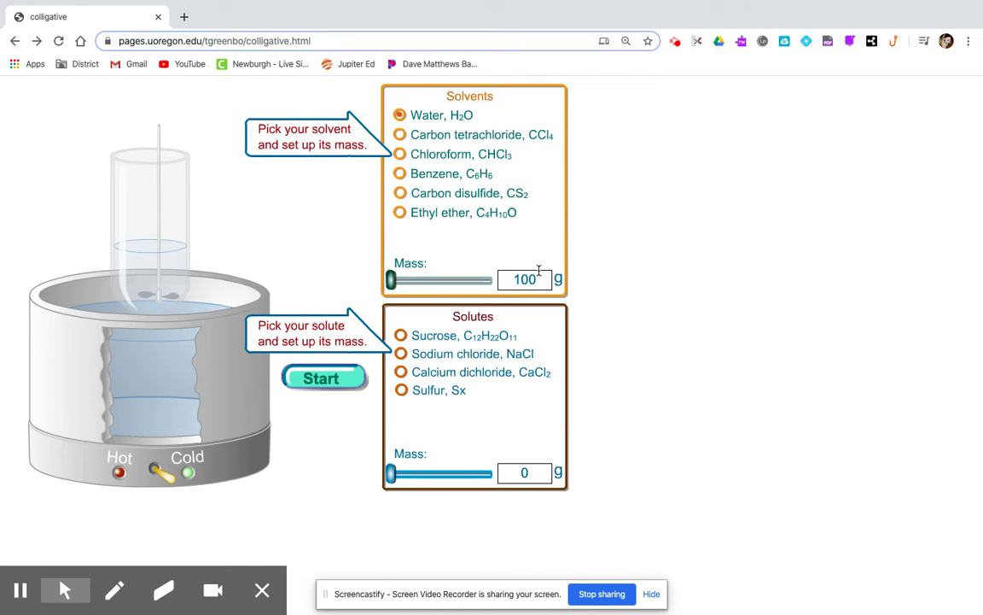
left_click(413, 355)
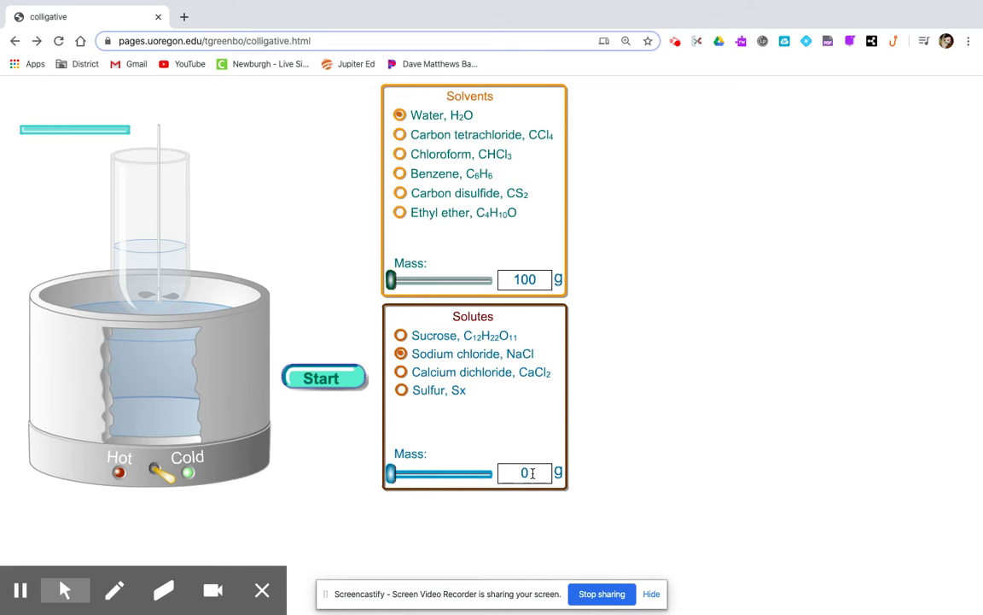
left_click(339, 377)
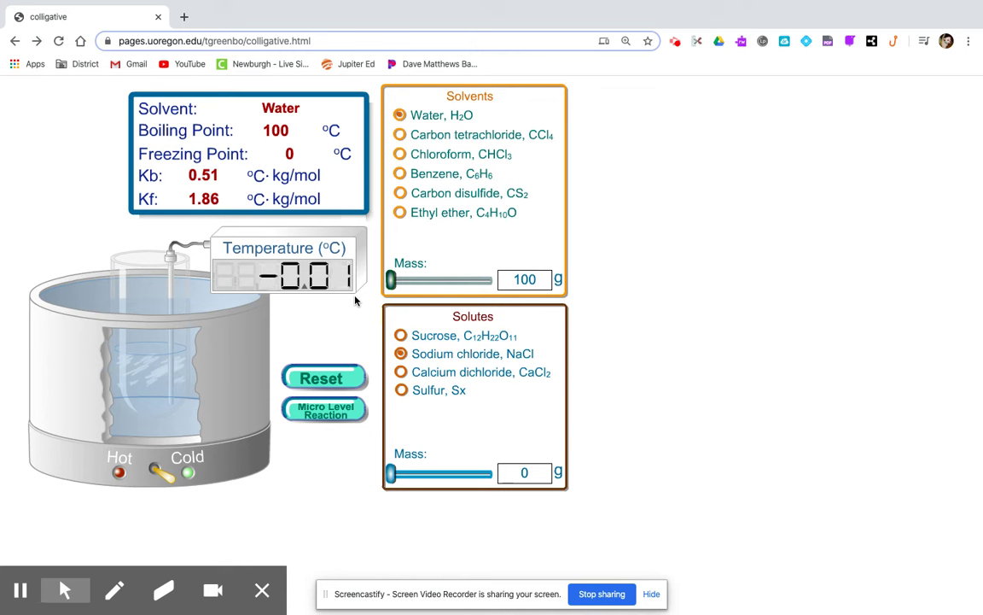
left_click(337, 415)
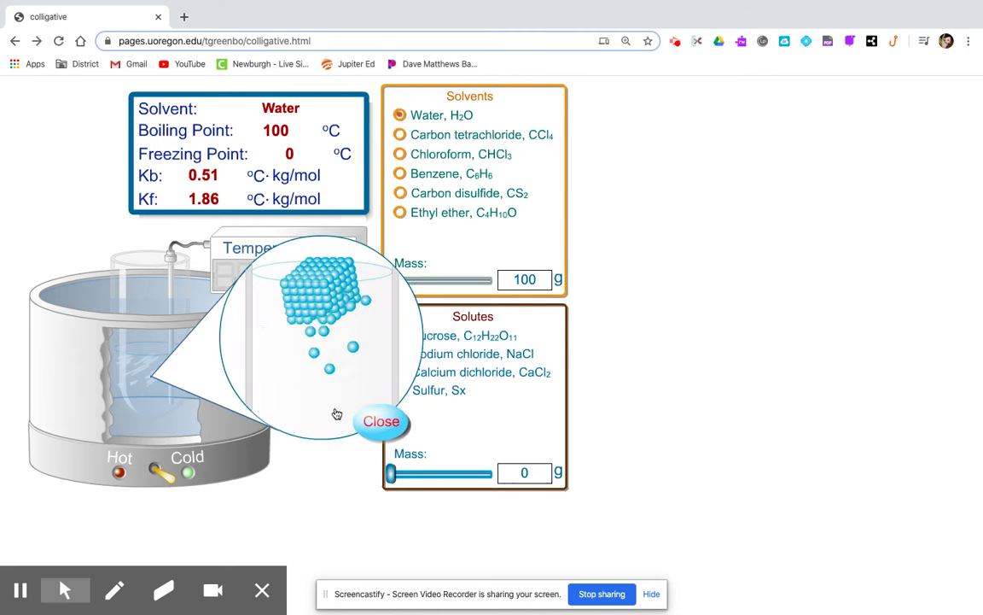
left_click(377, 421)
Rerun the cold-bath experiment with the sodium chloride mass set to 2 g, and view its micro-level reaction
left_click(523, 472)
type("2")
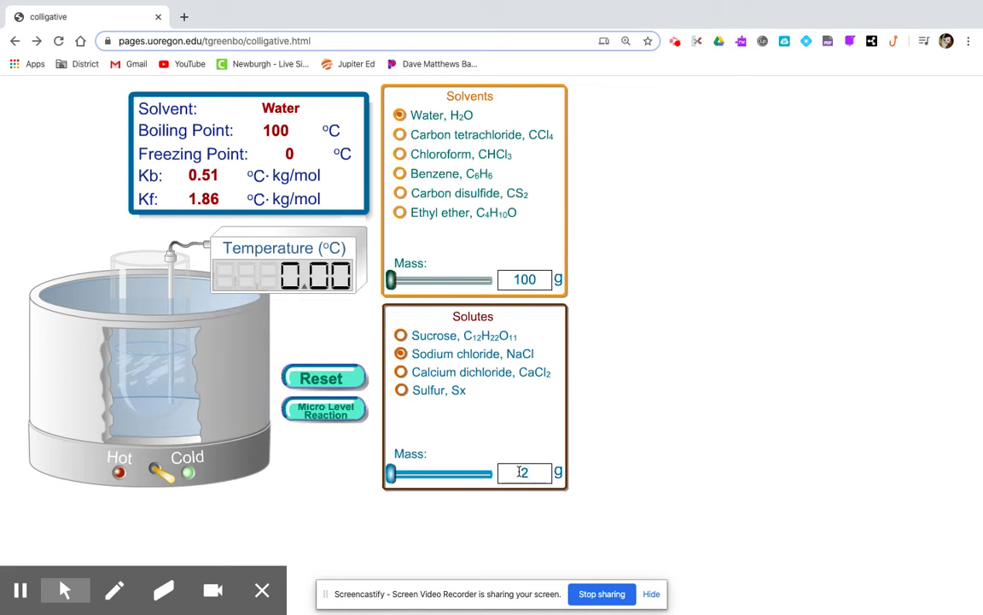
left_click(335, 378)
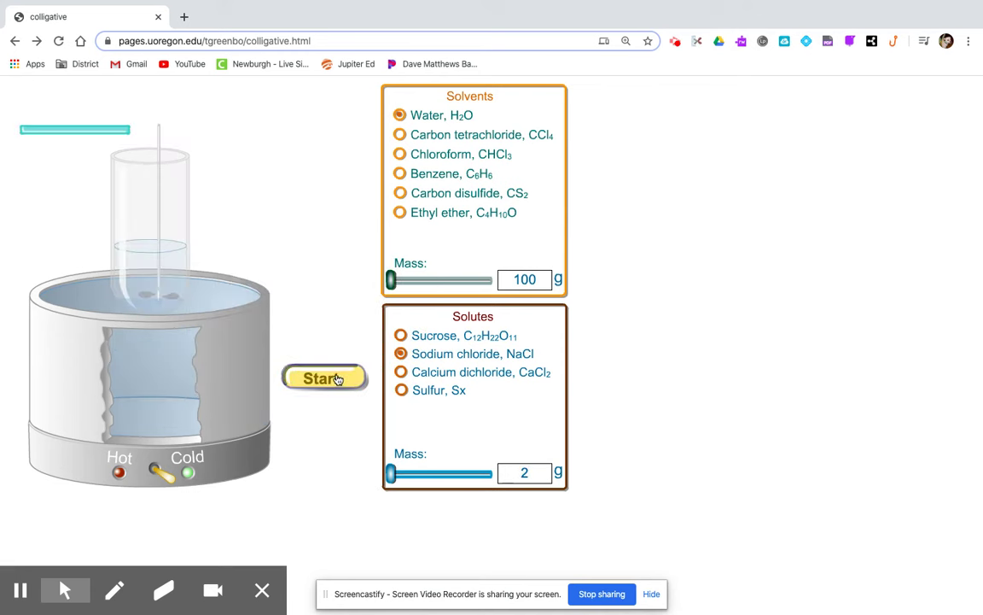
left_click(336, 378)
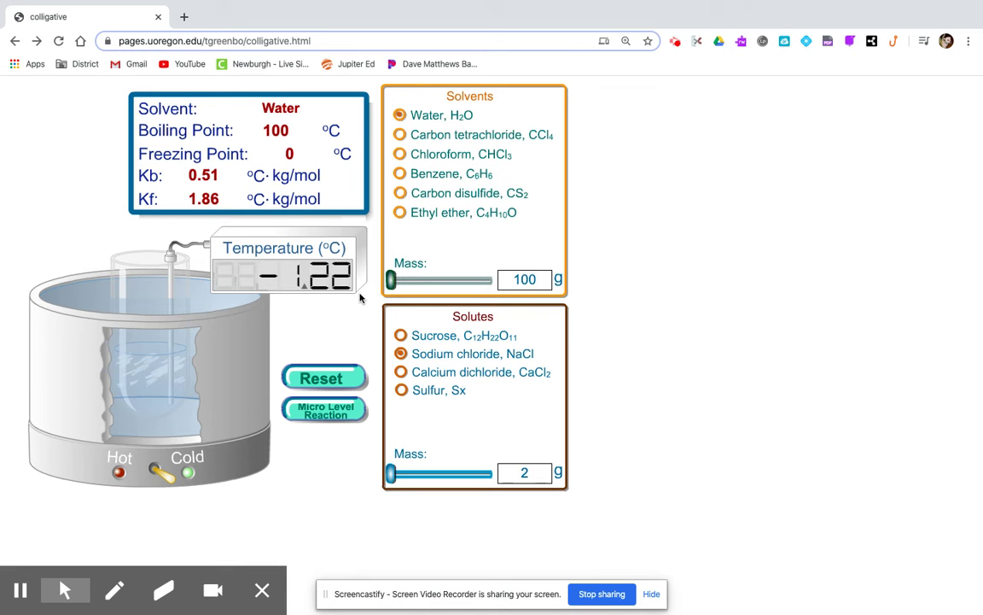
left_click(341, 414)
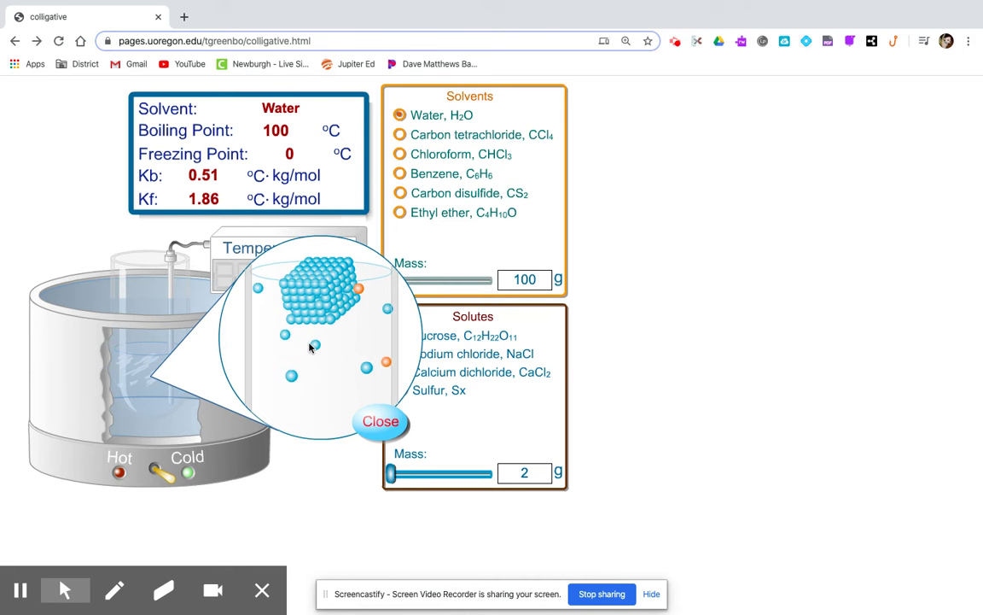
left_click(376, 421)
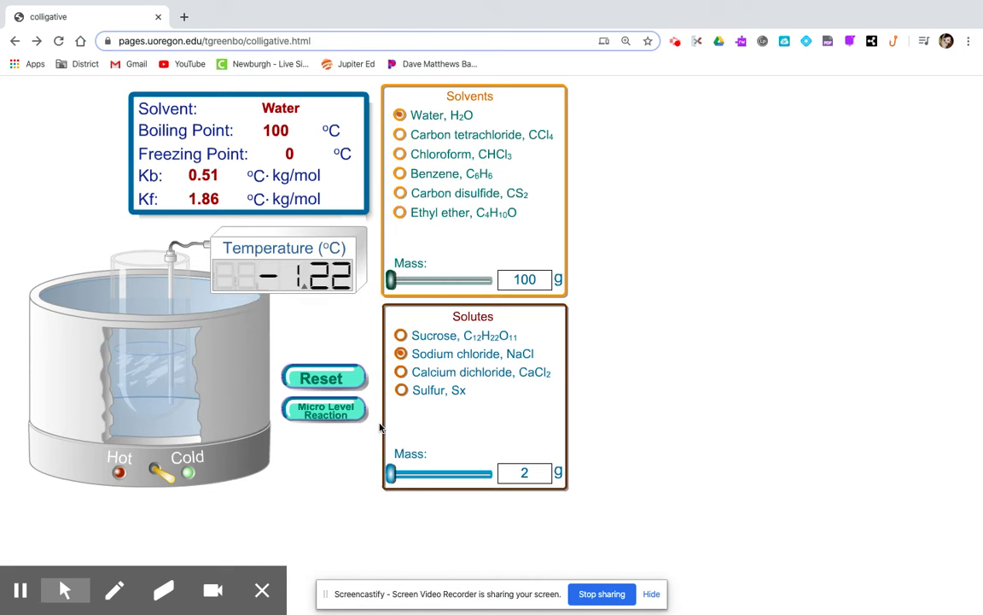
Rerun the cold-bath experiment with the sodium chloride mass set to 4 g, and view its micro-level reaction
double_click(523, 472)
type("4")
key("Return")
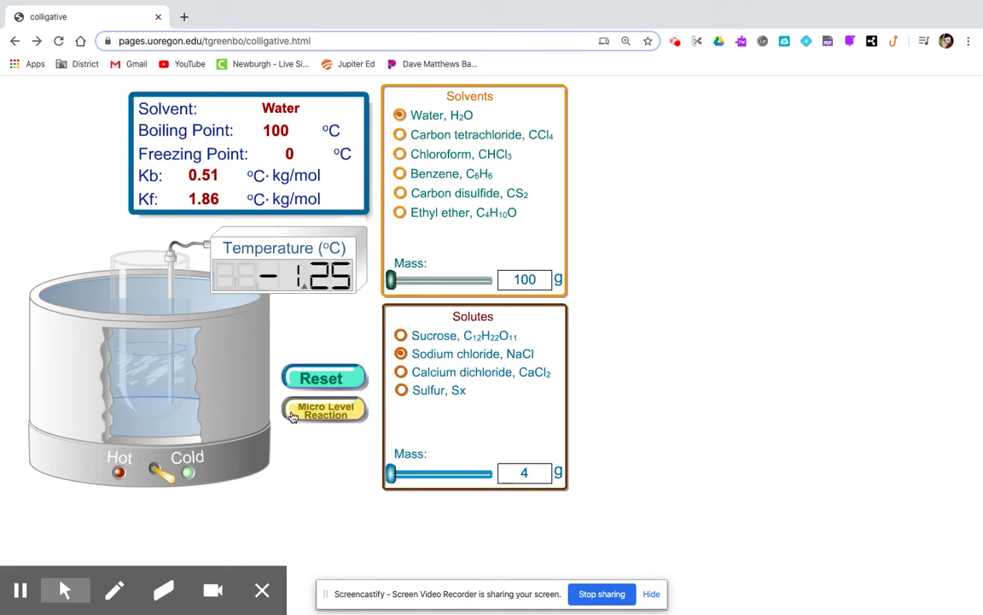
left_click(318, 374)
left_click(324, 376)
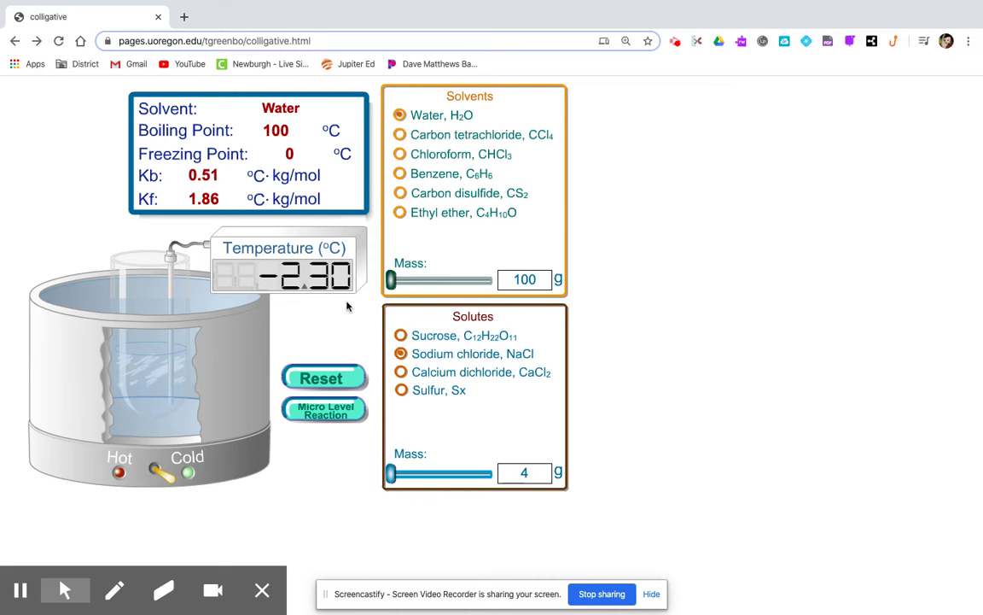
left_click(332, 411)
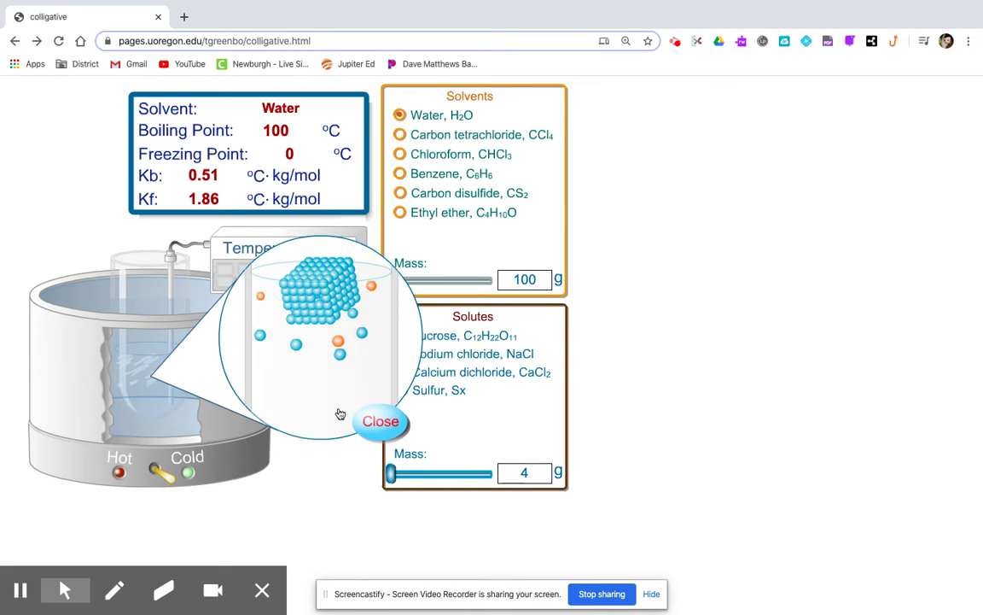
left_click(382, 422)
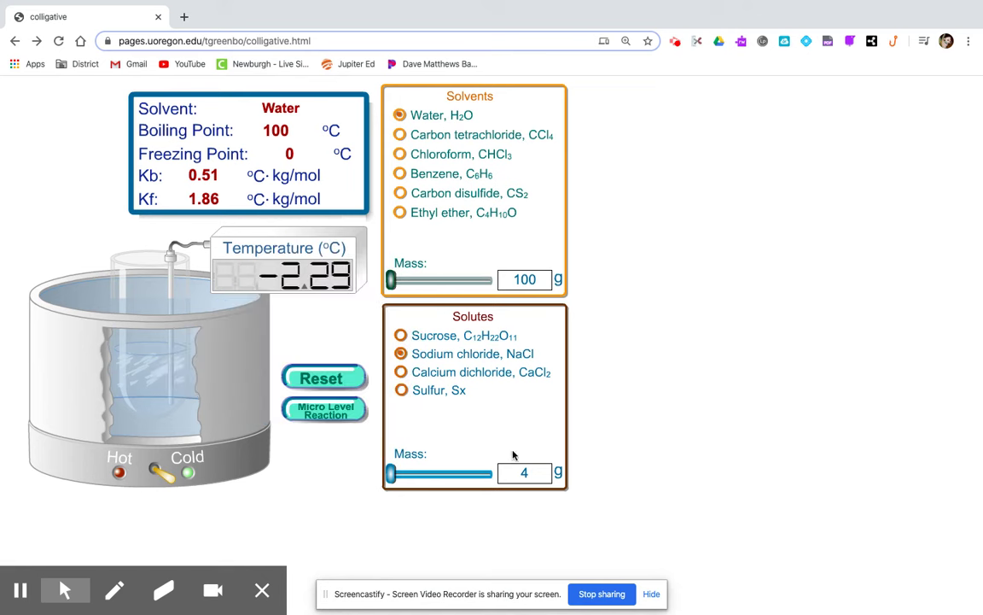
Rerun the cold-bath experiment with the sodium chloride mass set to 6 g, and view its micro-level reaction
double_click(529, 469)
type("6")
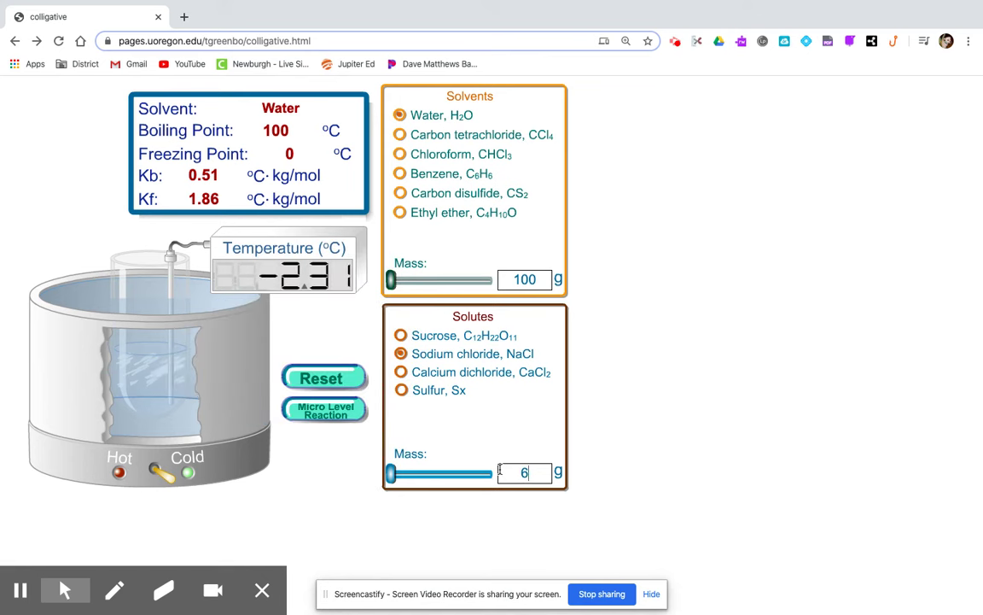
left_click(328, 378)
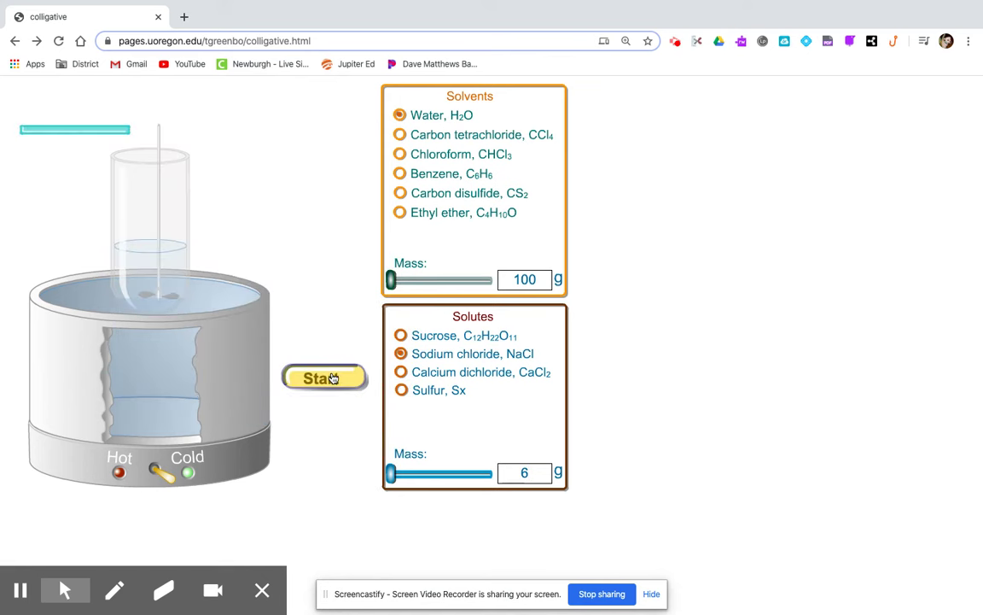
left_click(333, 378)
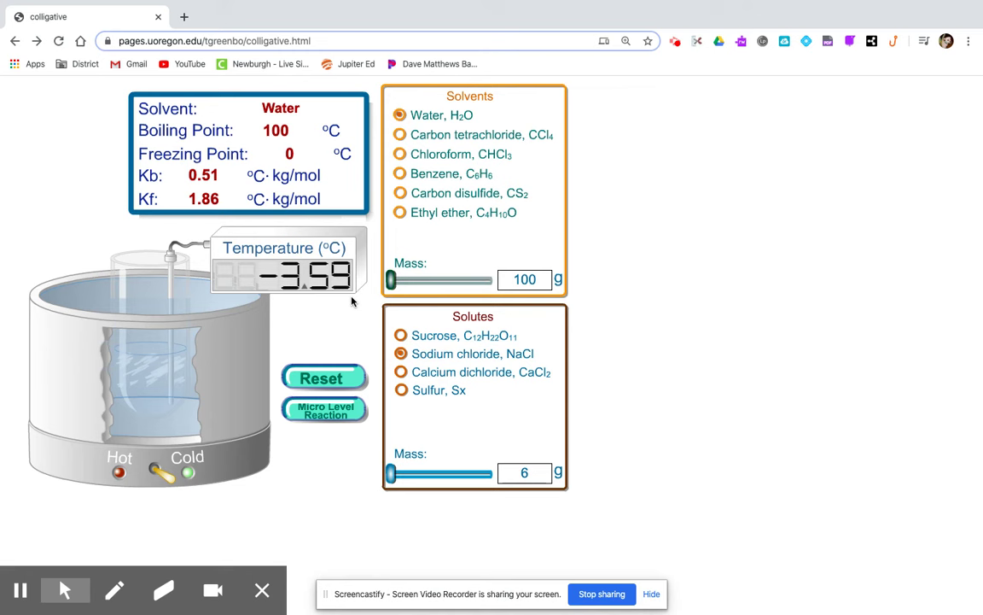
left_click(343, 411)
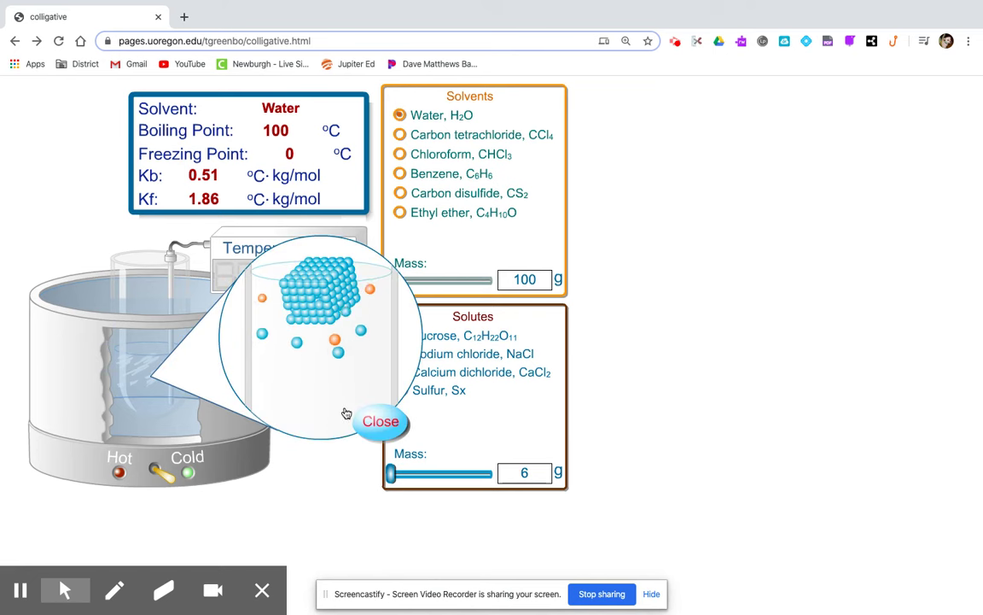
left_click(379, 420)
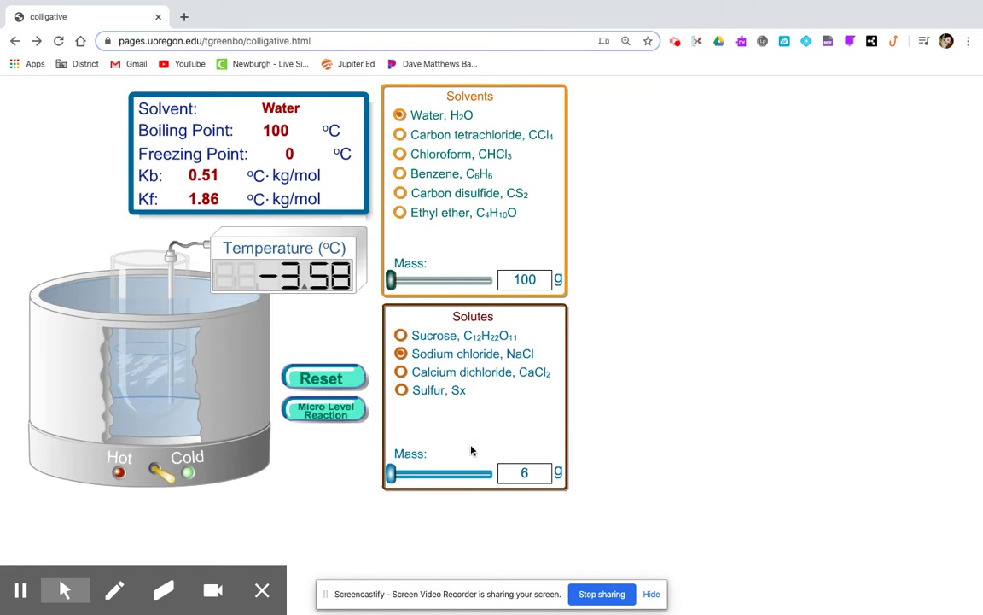
Rerun the cold-bath experiment with the sodium chloride mass set to 8 g, and view its micro-level reaction
left_click(518, 469)
type("8")
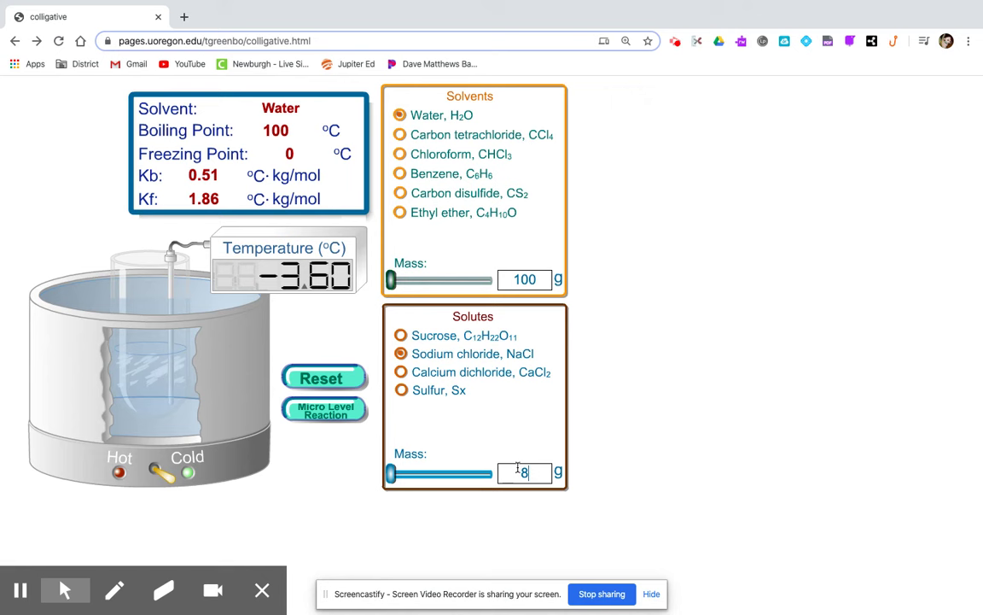
left_click(321, 378)
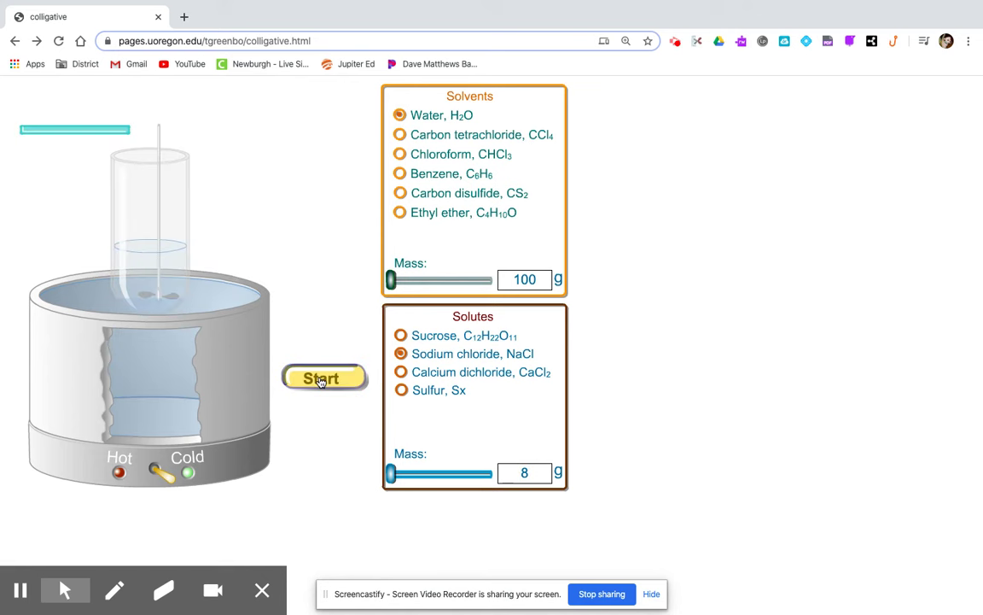
left_click(321, 378)
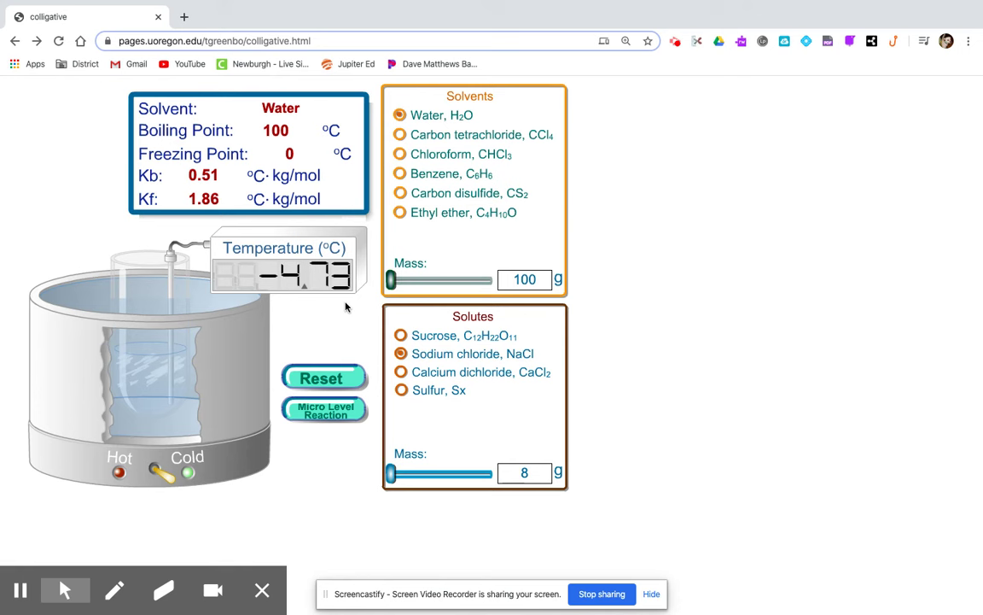
left_click(346, 410)
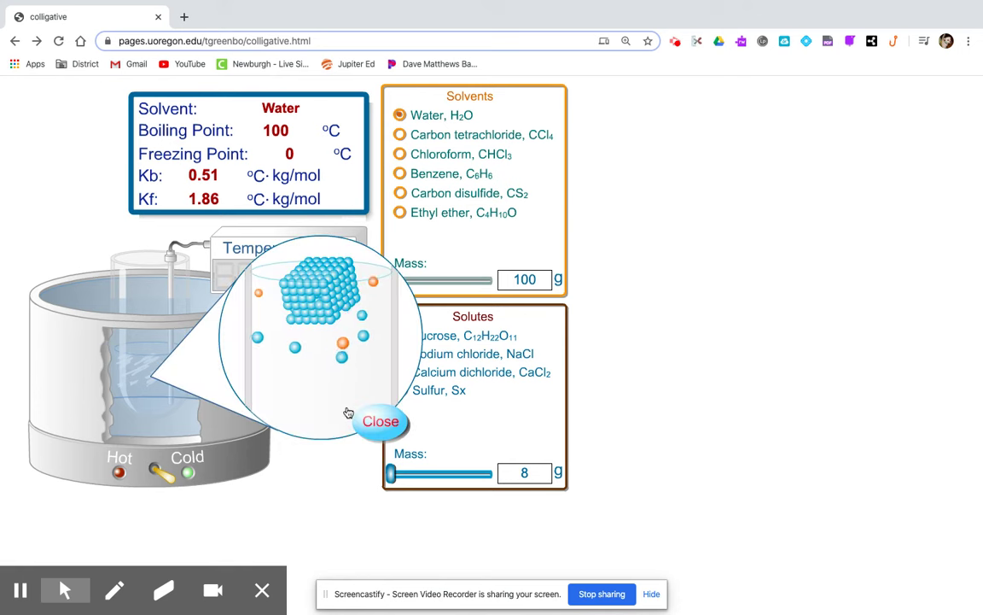
left_click(368, 420)
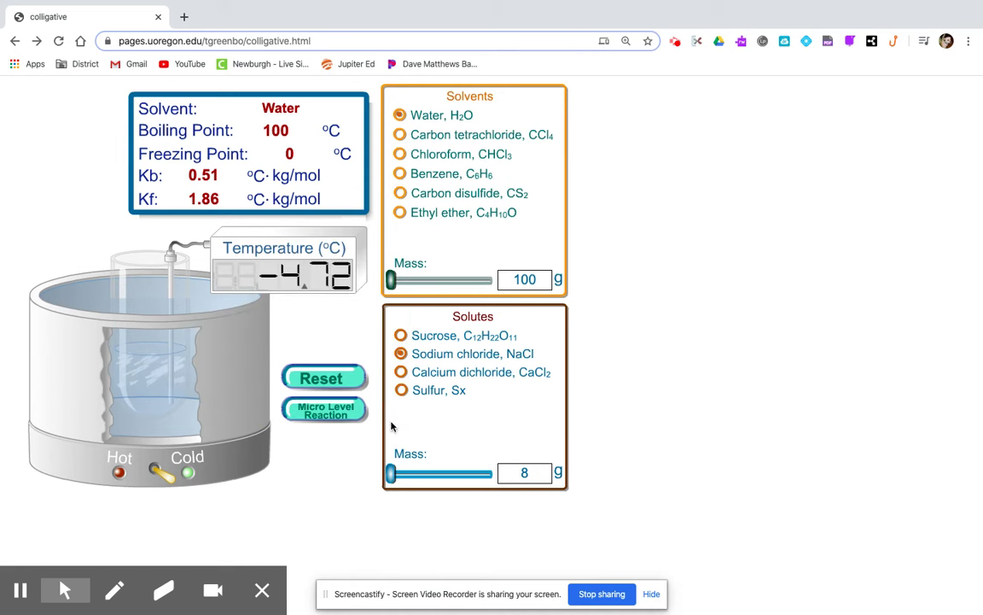
Rerun the cold-bath experiment with the sodium chloride mass set to 10 g, and view its micro-level reaction
double_click(522, 468)
type("10")
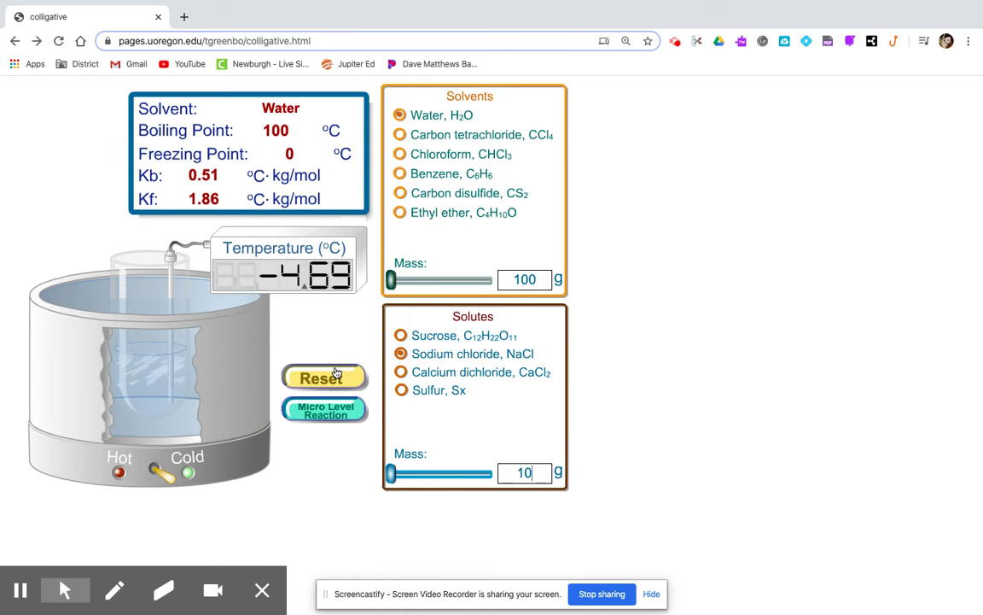
left_click(337, 375)
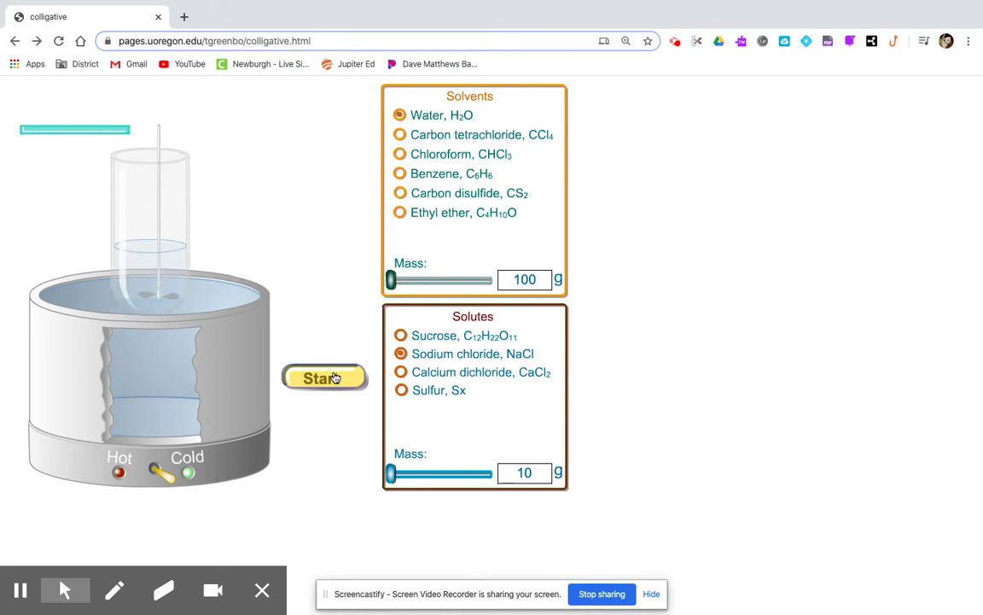
left_click(322, 377)
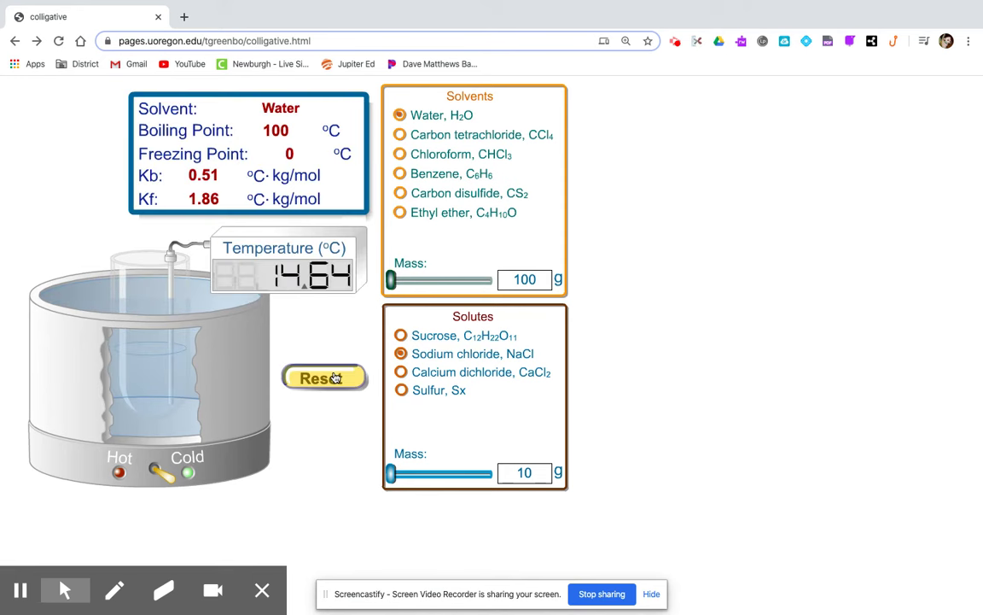
left_click(335, 378)
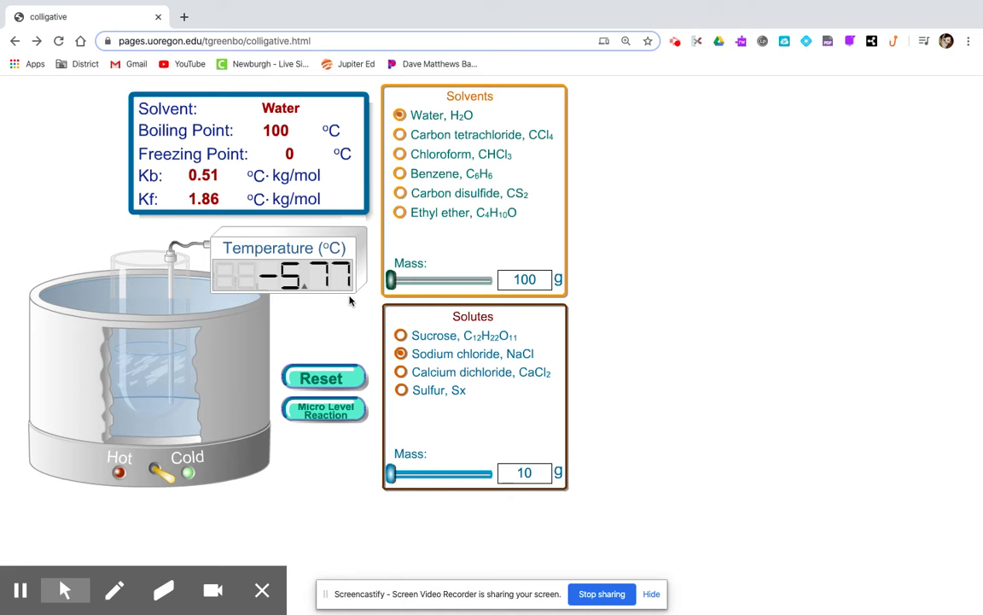
left_click(325, 410)
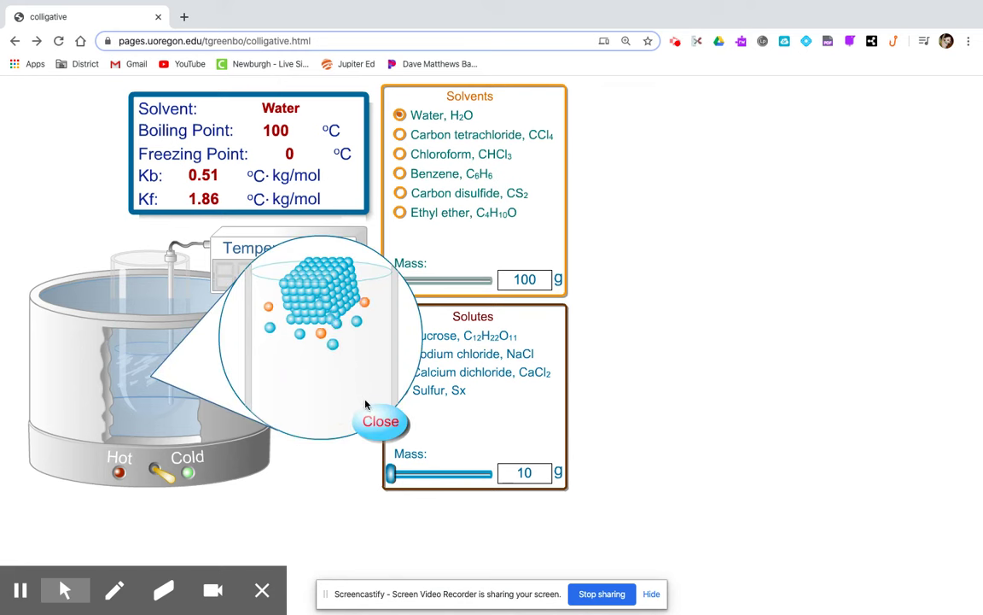
left_click(373, 422)
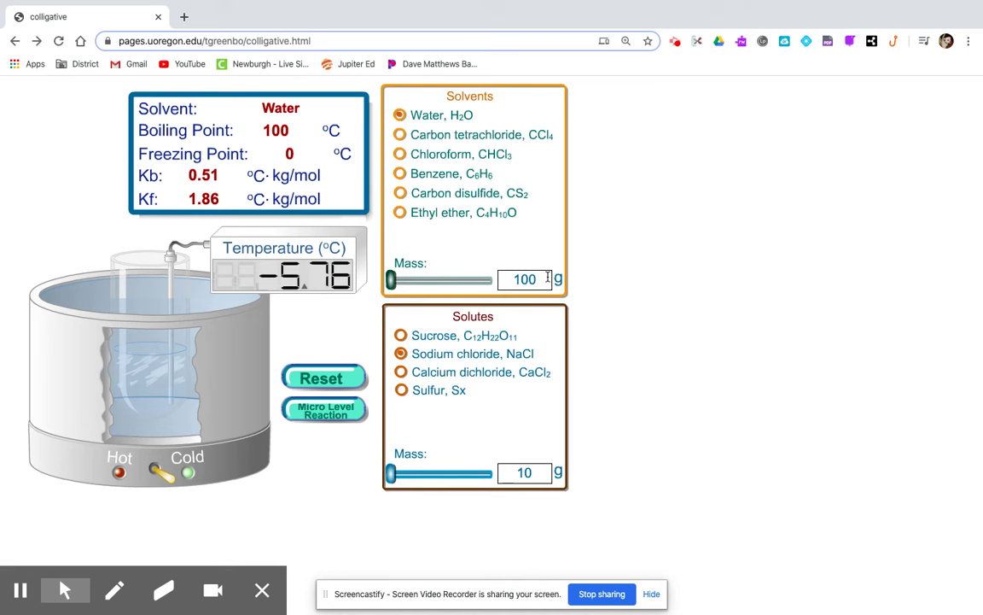
Reset the experiment and run it in the hot bath with the sodium chloride mass set to 0 g
left_click(324, 377)
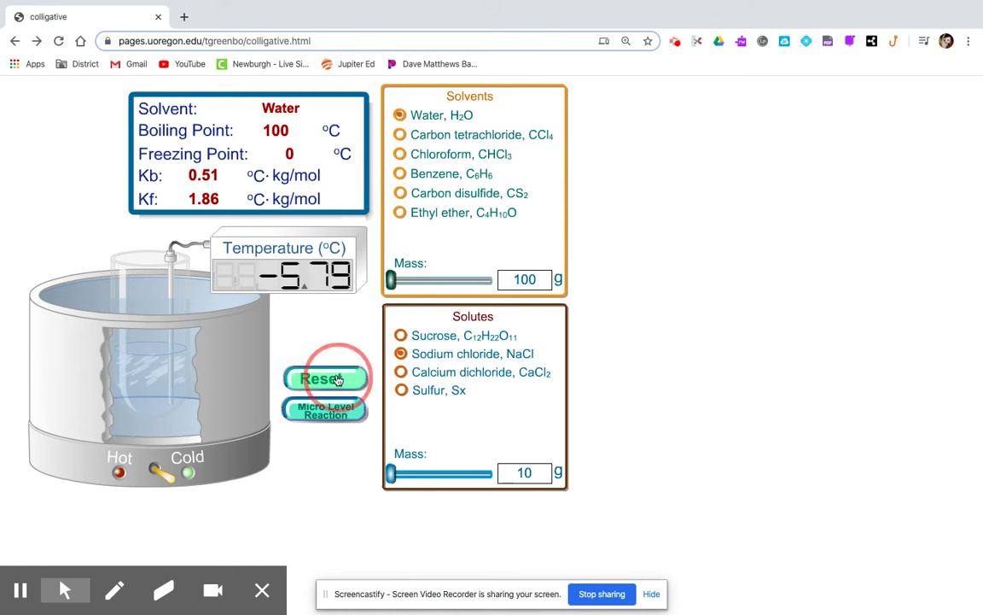
left_click(118, 474)
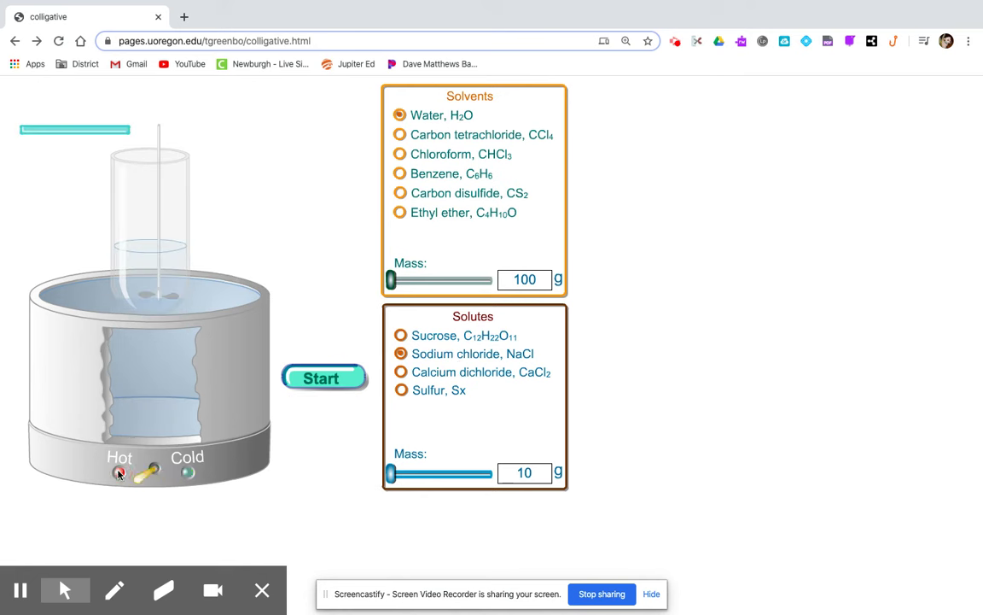
left_click_drag(536, 473, 519, 473)
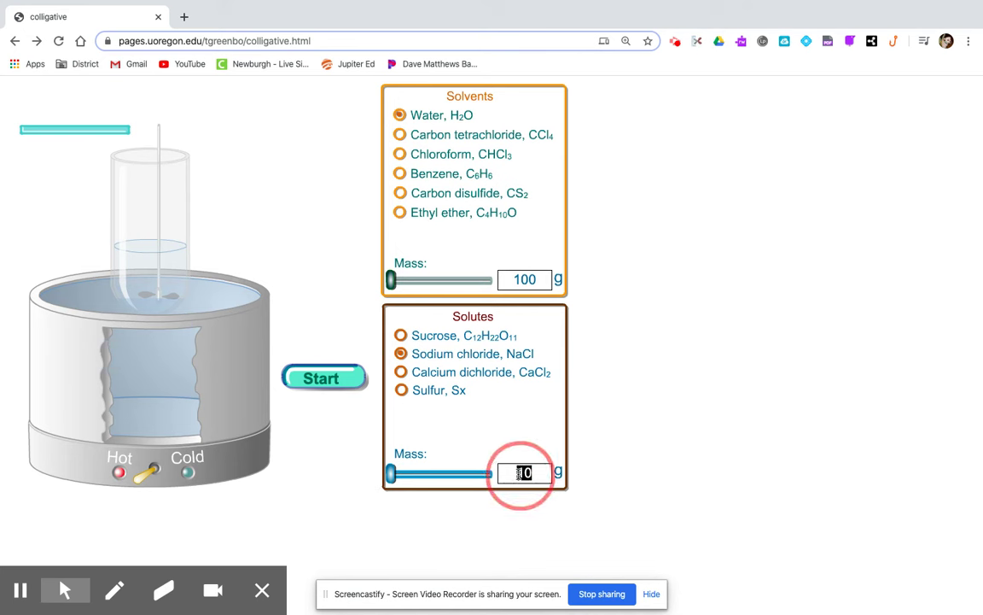
type("0")
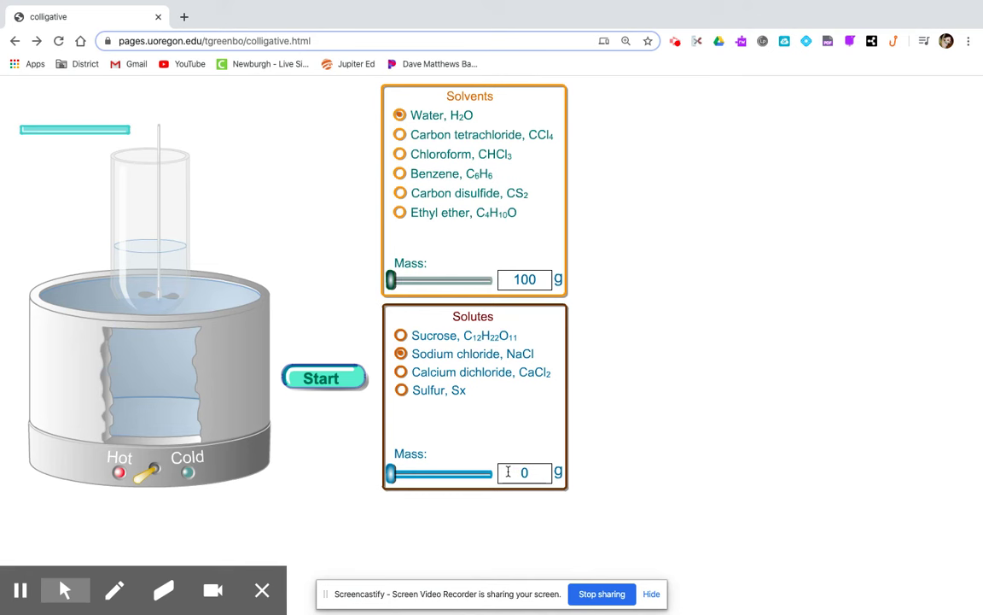
left_click(320, 379)
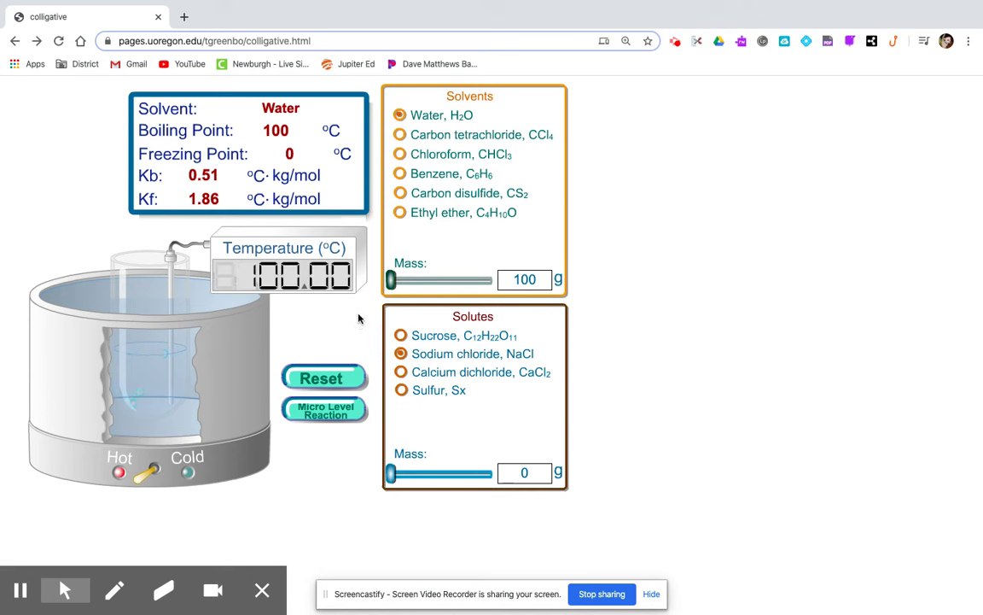
View the micro-level reaction of the hot-bath run with 0 g of sodium chloride, and close the view
left_click(345, 414)
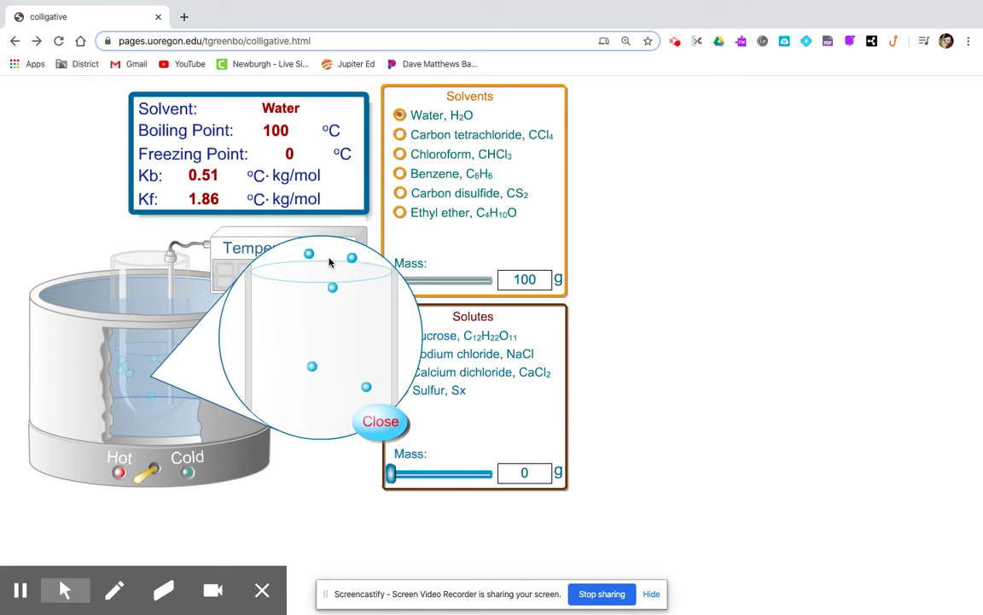
left_click(383, 424)
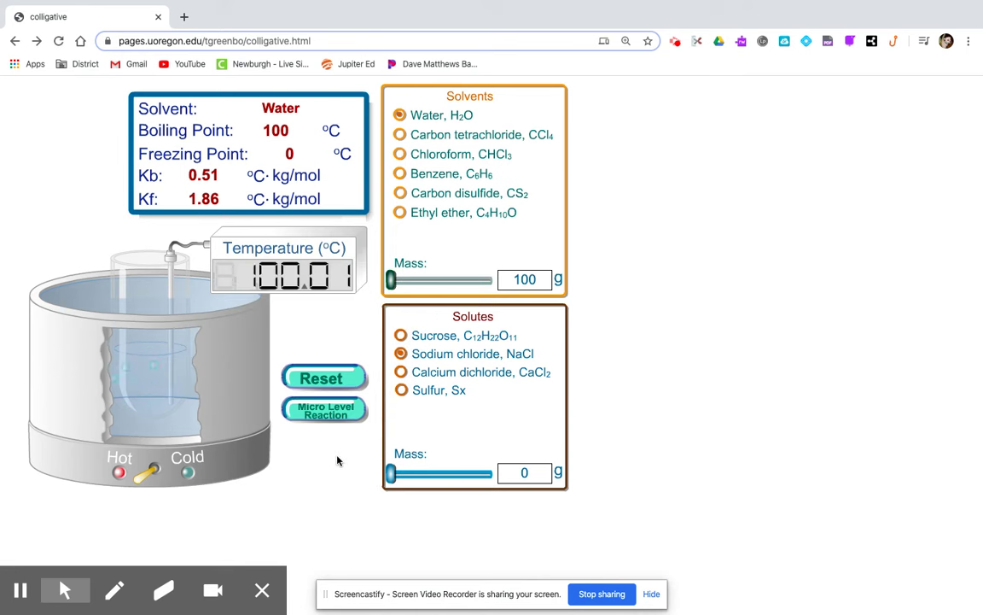
Rerun the hot-bath experiment with the sodium chloride mass set to 2 g, and view its micro-level reaction
double_click(524, 472)
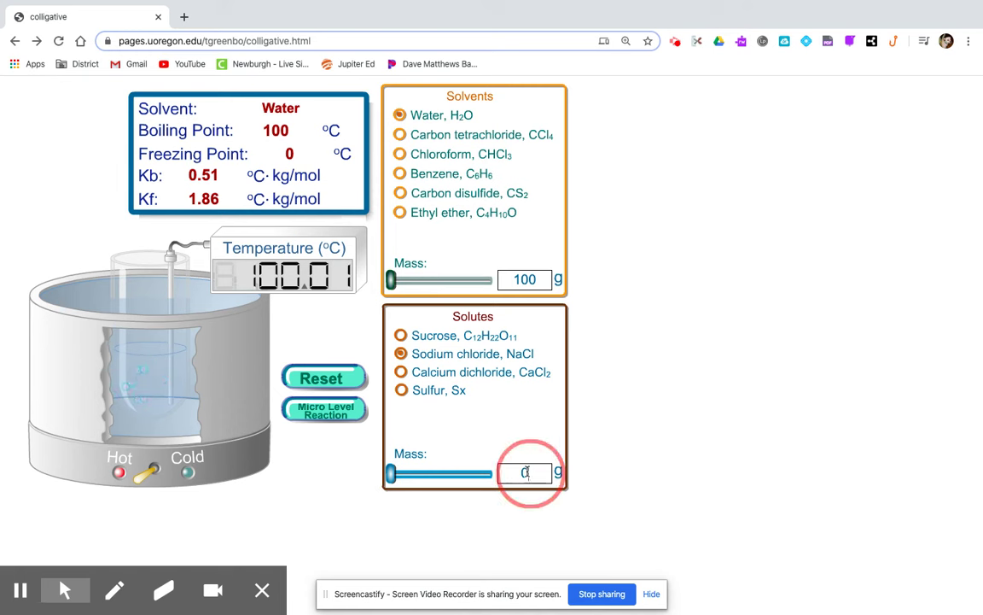
type("2")
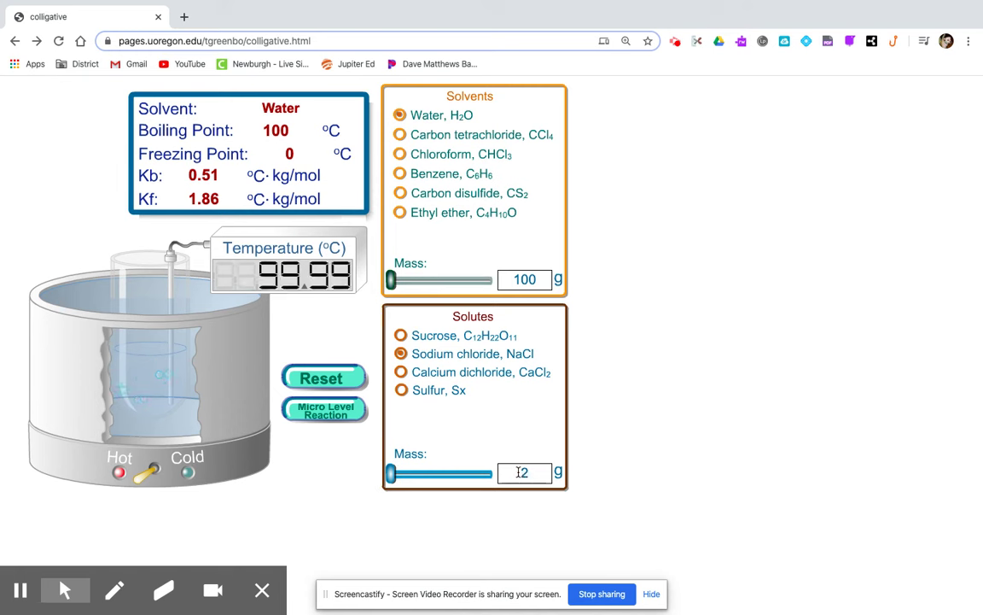
left_click(329, 376)
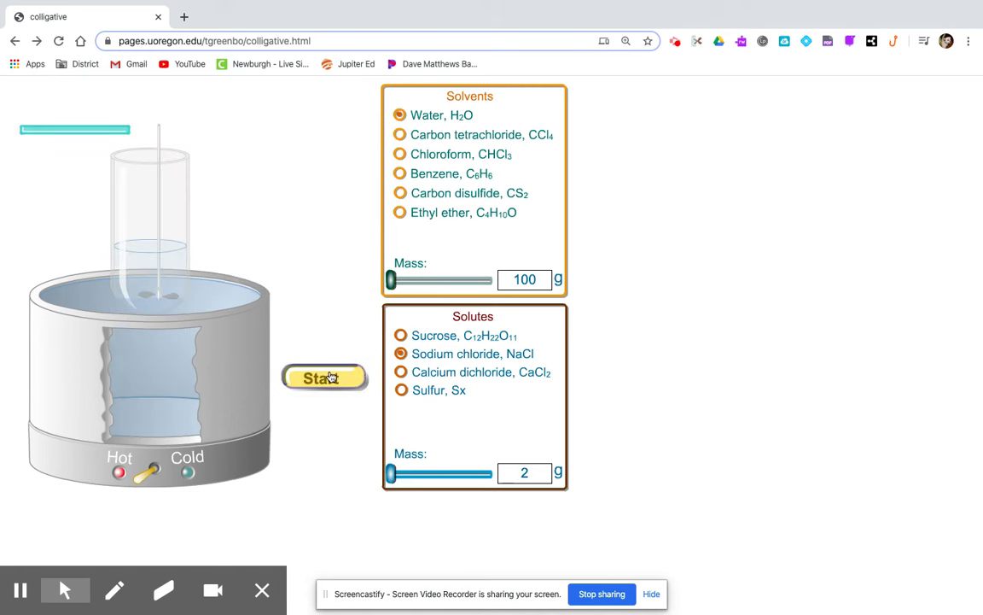
left_click(331, 377)
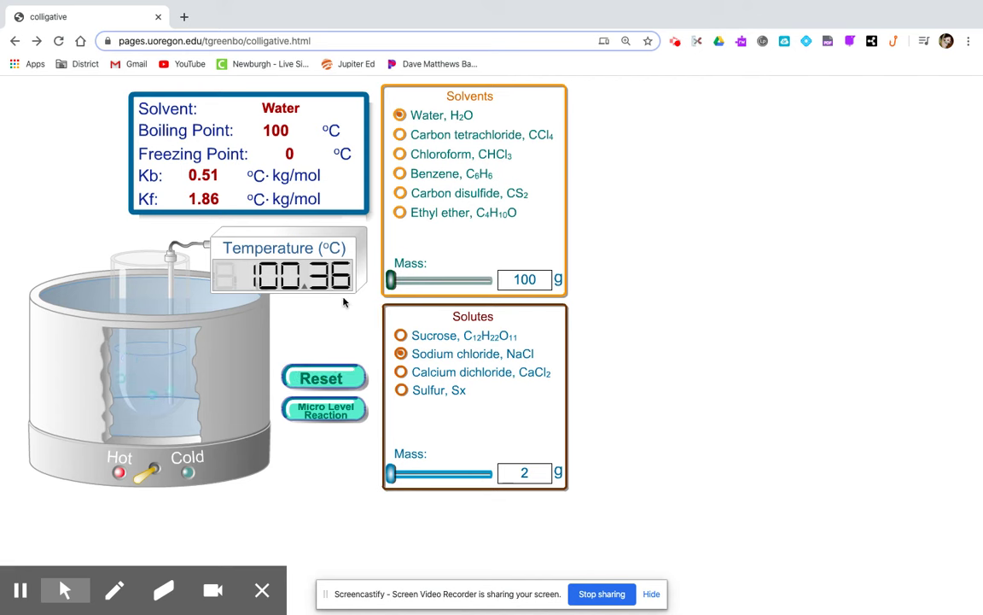
left_click(324, 410)
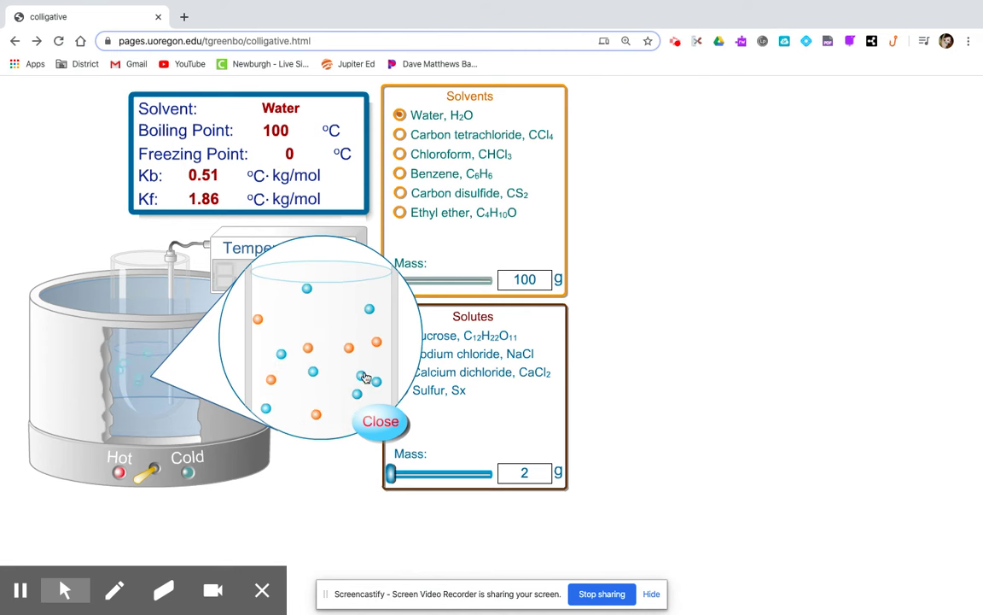
left_click(380, 421)
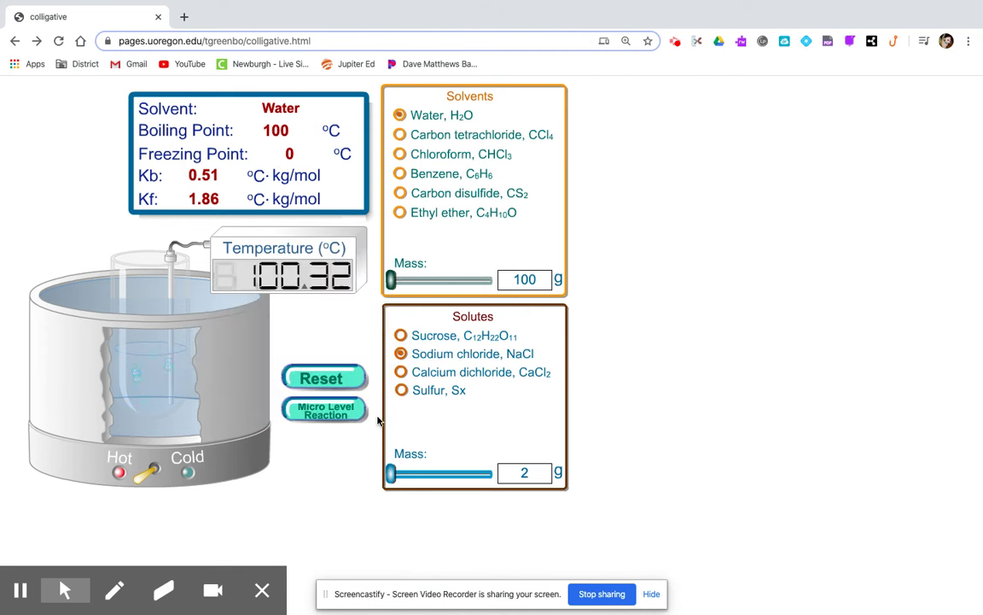
Rerun the hot-bath experiment with the sodium chloride mass set to 4 g, and view its micro-level reaction
double_click(522, 472)
type("4")
left_click(327, 379)
left_click(324, 379)
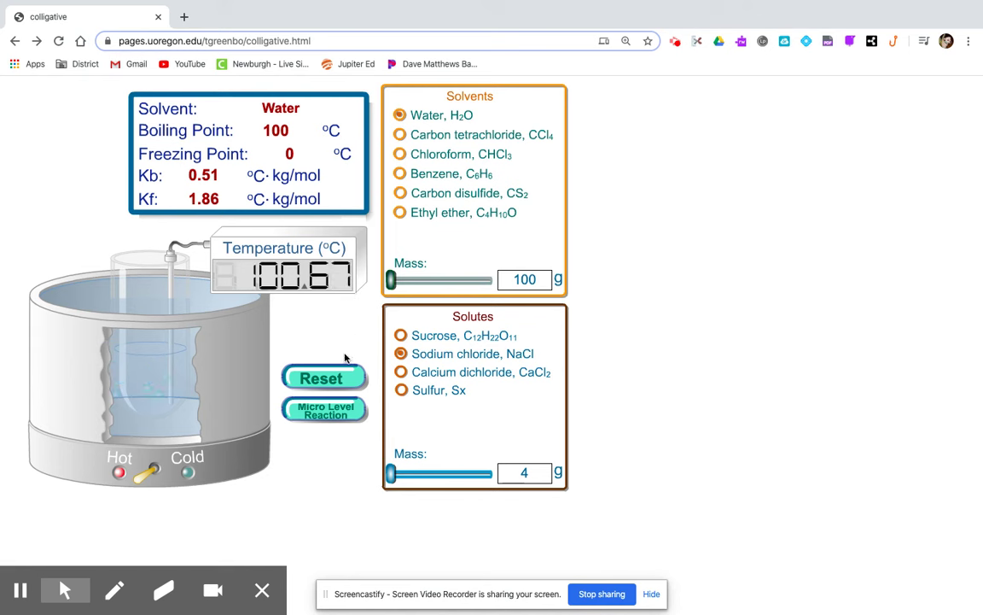
left_click(342, 407)
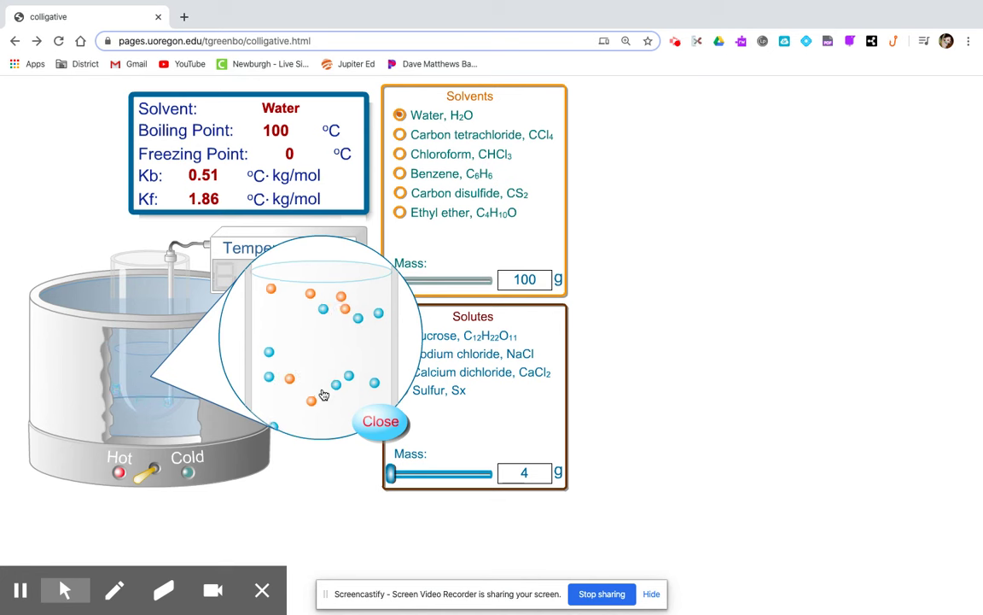
left_click(365, 424)
Rerun the hot-bath experiment with the sodium chloride mass set to 6 g, and view its micro-level reaction
double_click(540, 472)
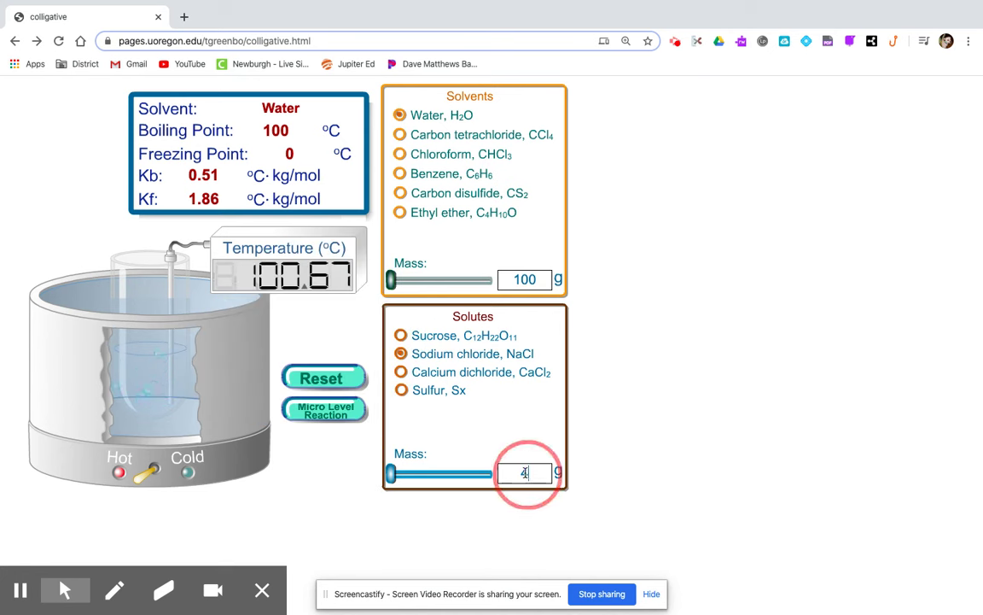
type("6")
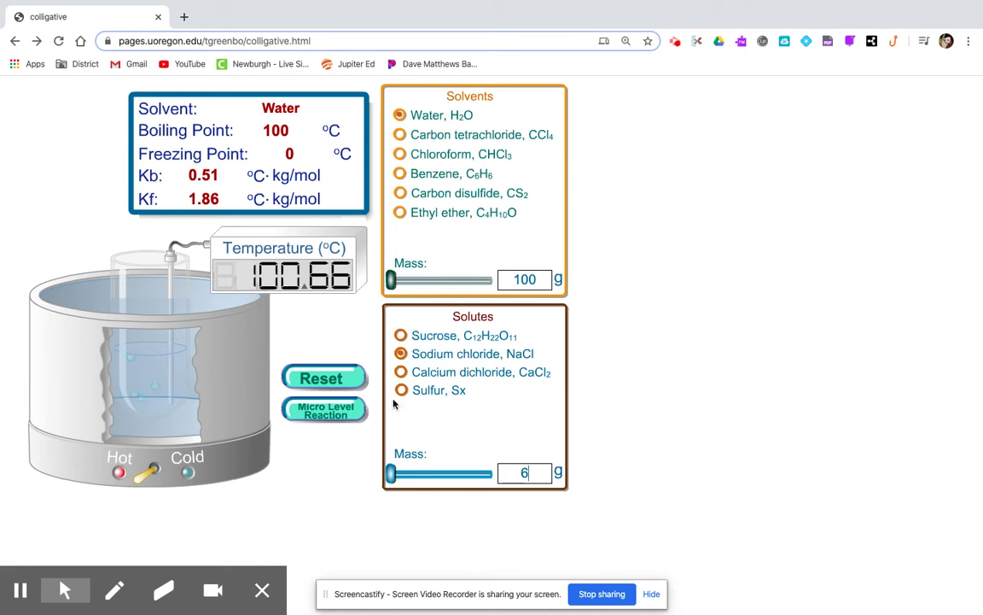
left_click(322, 384)
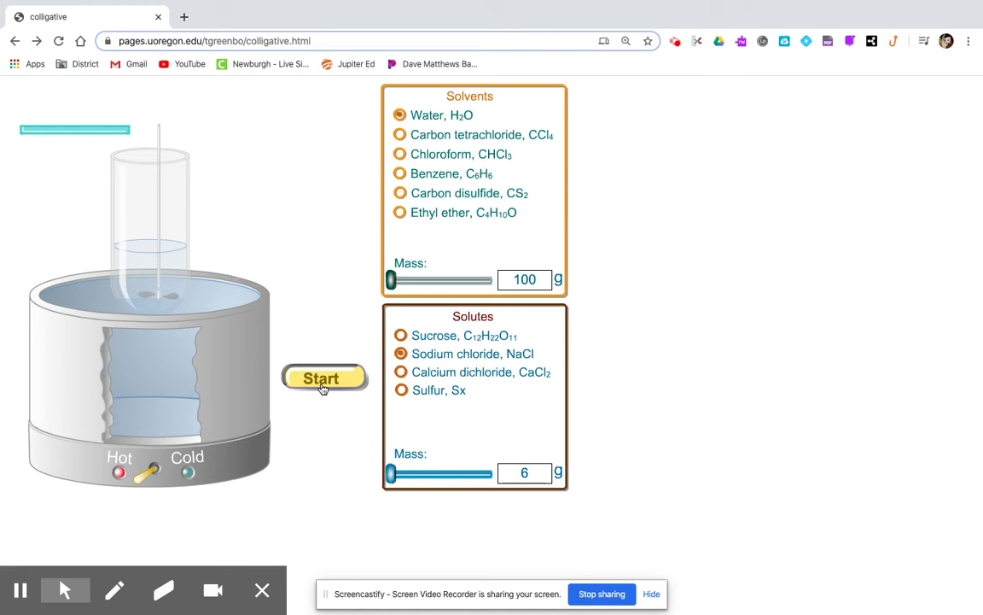
left_click(322, 387)
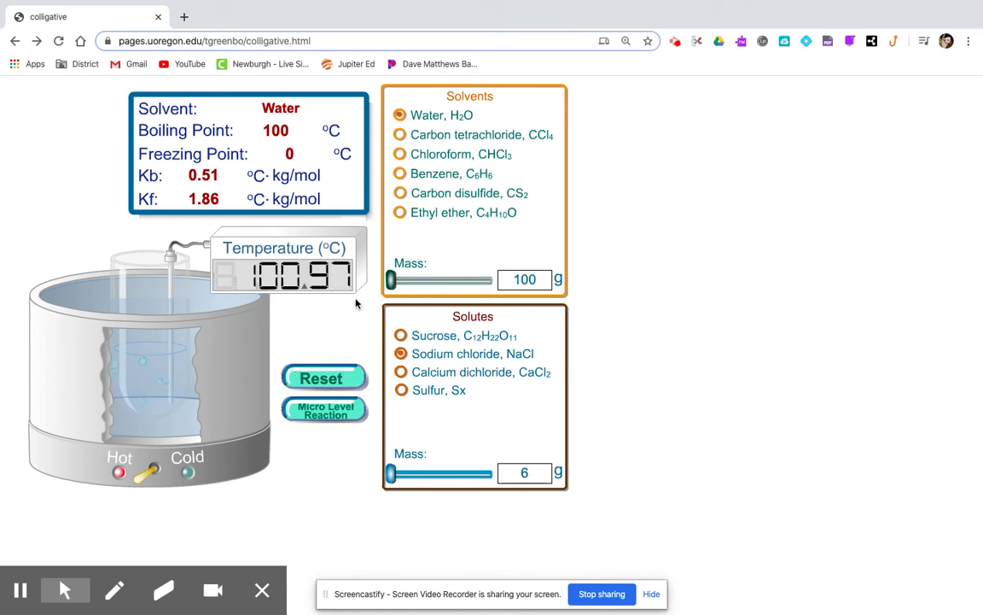
left_click(326, 411)
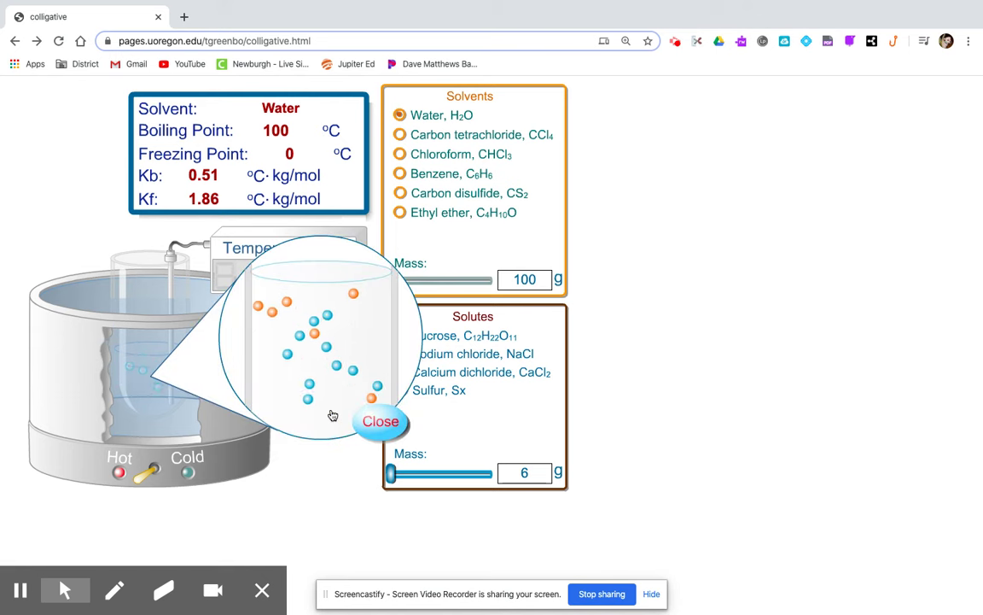
left_click(373, 428)
Rerun the hot-bath experiment with the sodium chloride mass set to 8 g, and view its micro-level reaction
left_click(524, 469)
key("BackSpace")
type("8")
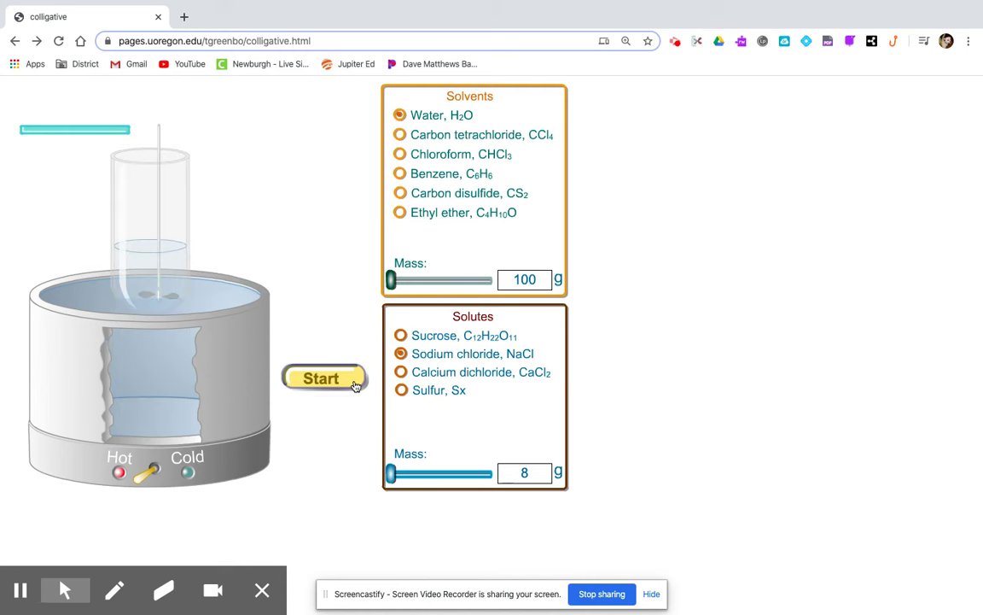
left_click(355, 386)
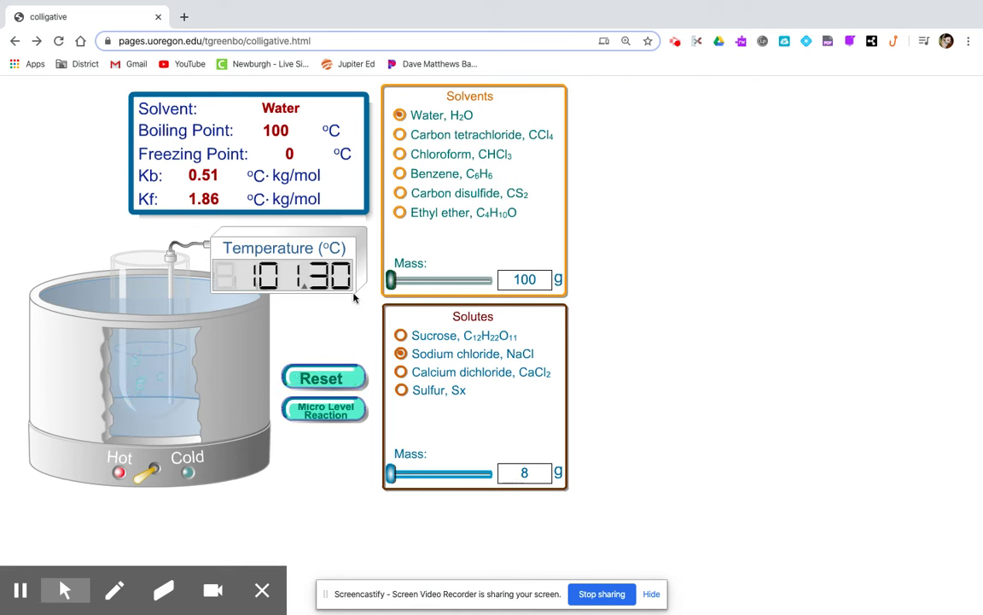
left_click(355, 423)
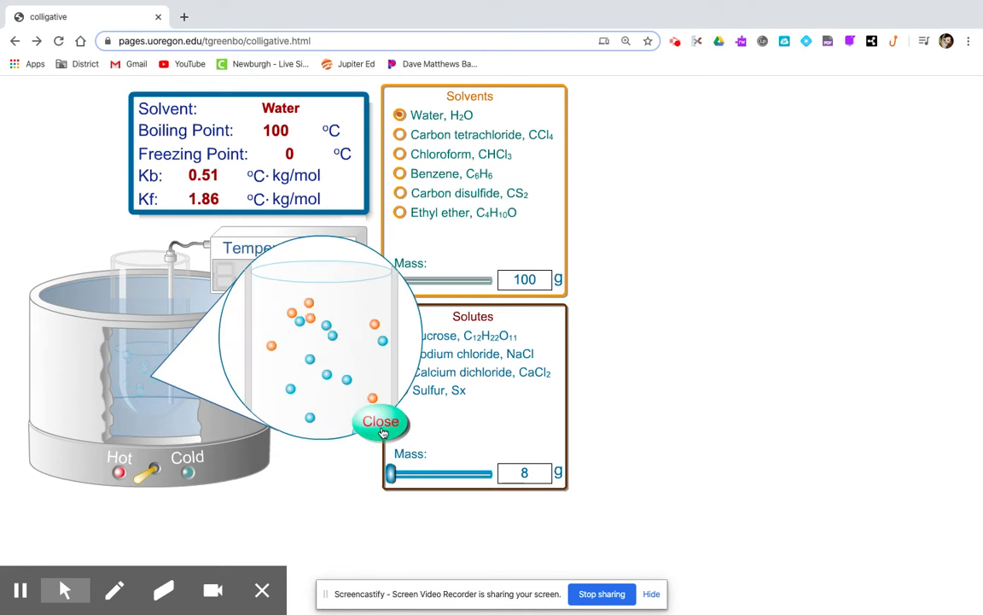
left_click(383, 431)
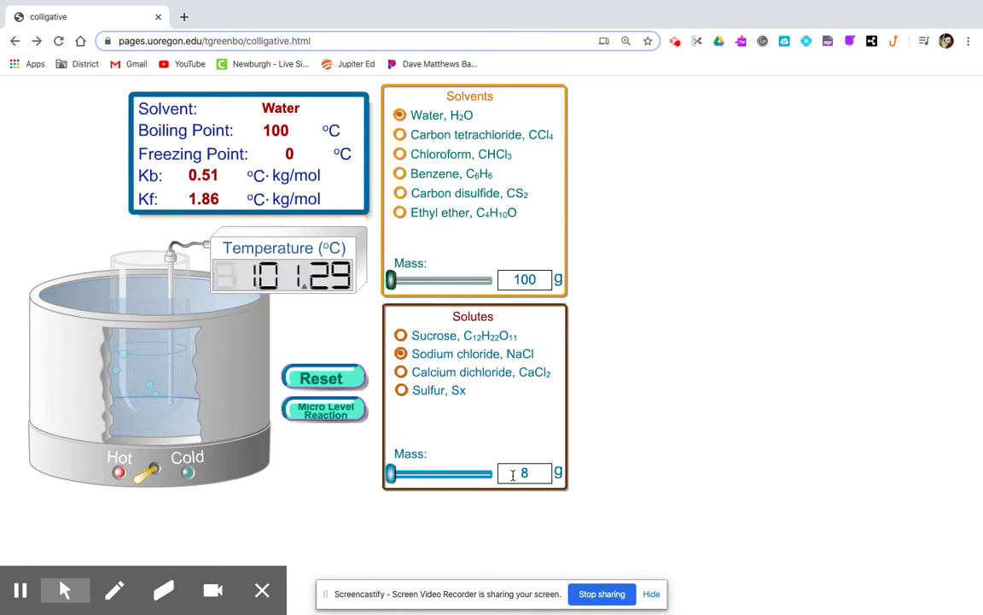
Rerun the hot-bath experiment with the sodium chloride mass set to 10 g, and view its micro-level reaction
left_click_drag(534, 472, 513, 472)
type("10")
left_click(322, 377)
left_click(328, 378)
left_click(324, 411)
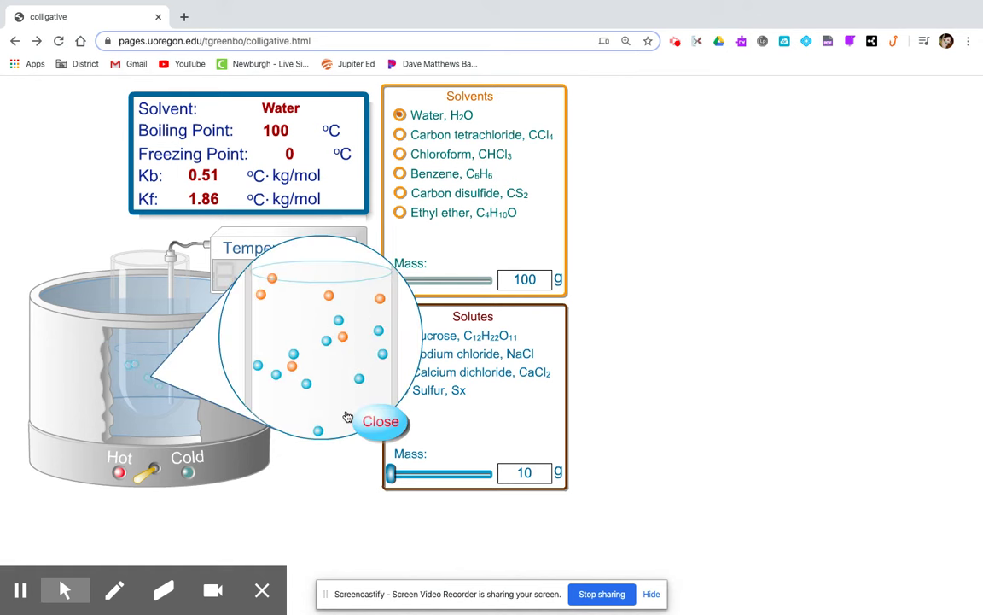
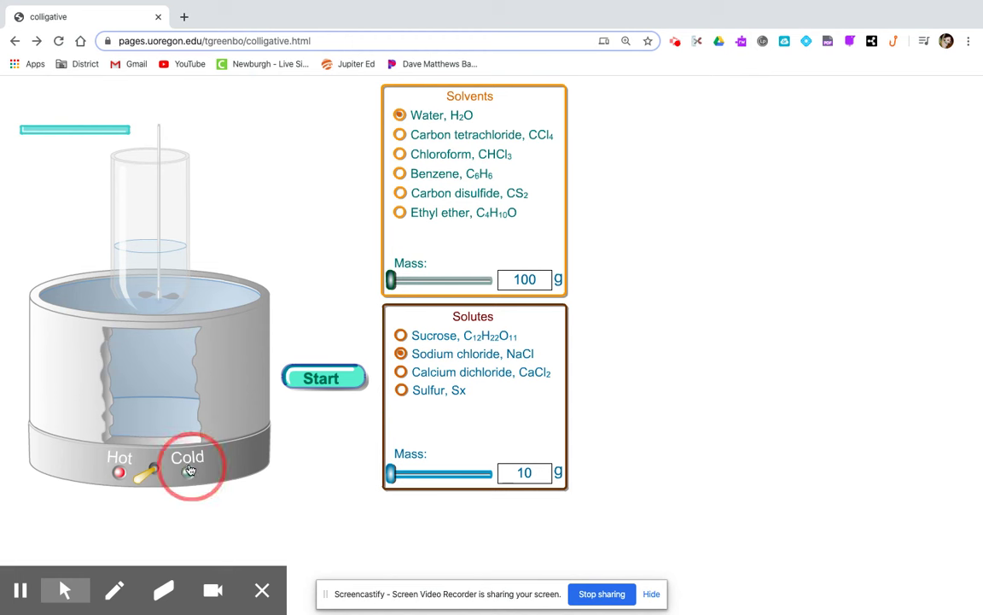
Choose sucrose as the solute and run the experiment in the cold bath with 10 g of it
left_click(403, 336)
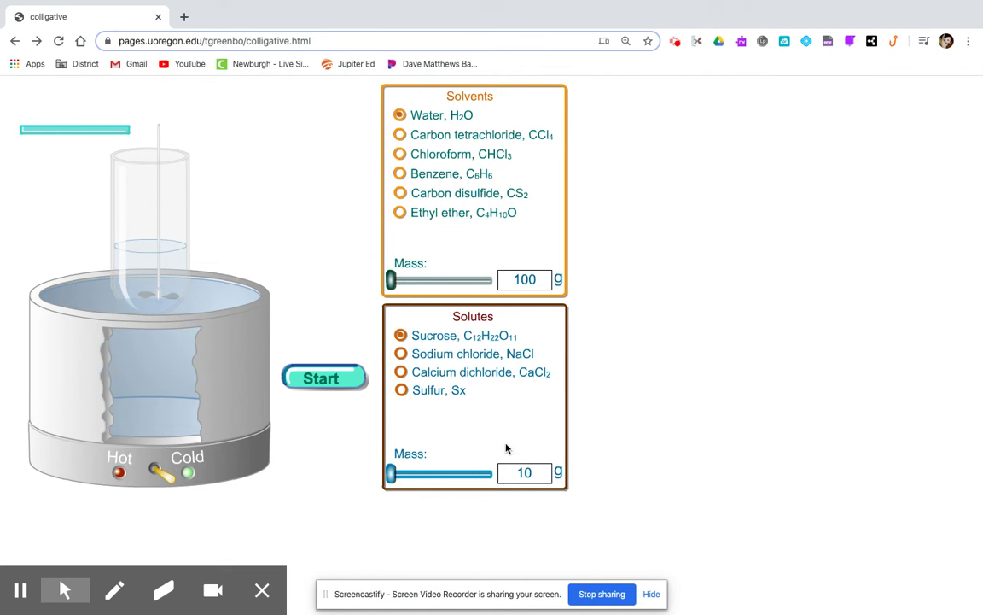
left_click(329, 377)
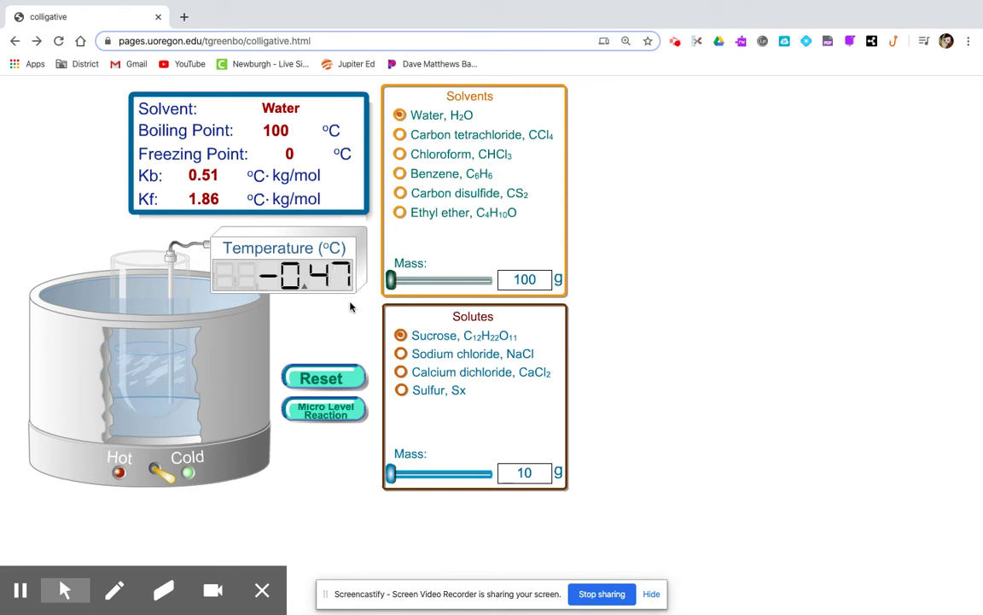
Reset the experiment, change the solute to sodium chloride, and run the cold bath with 10 g of it
left_click(402, 354)
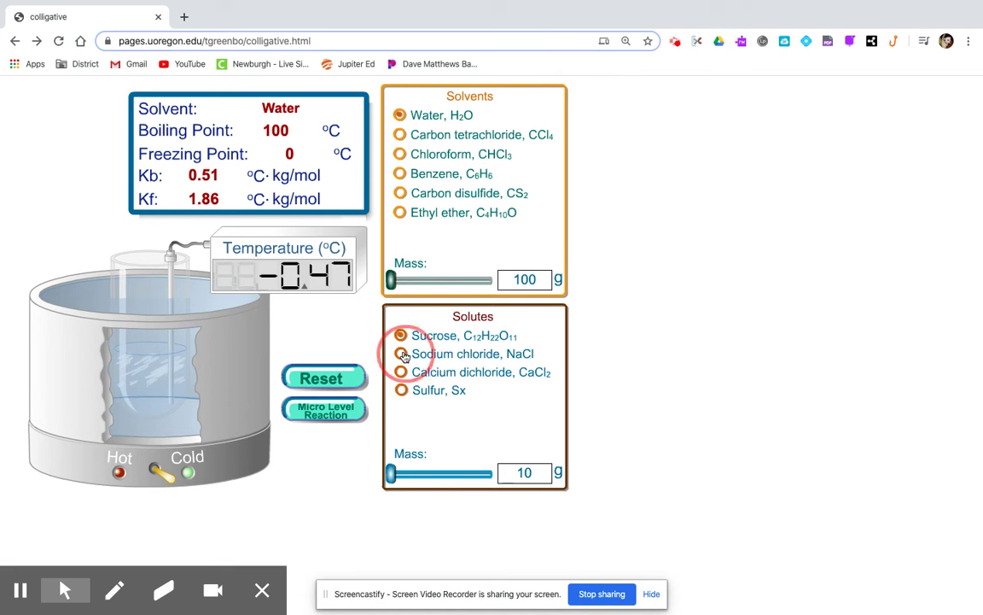
left_click(402, 355)
left_click(345, 378)
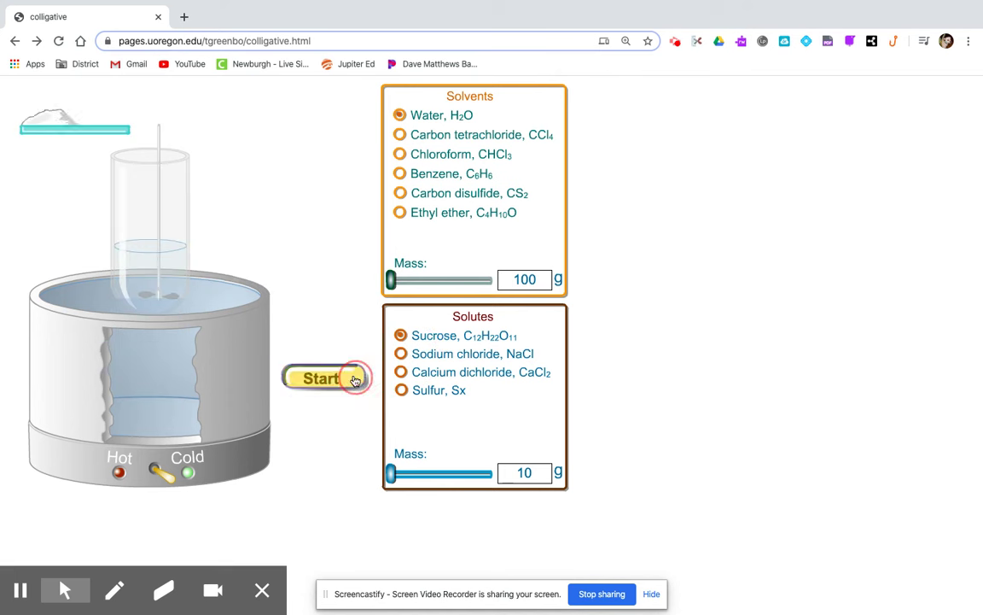
left_click(401, 353)
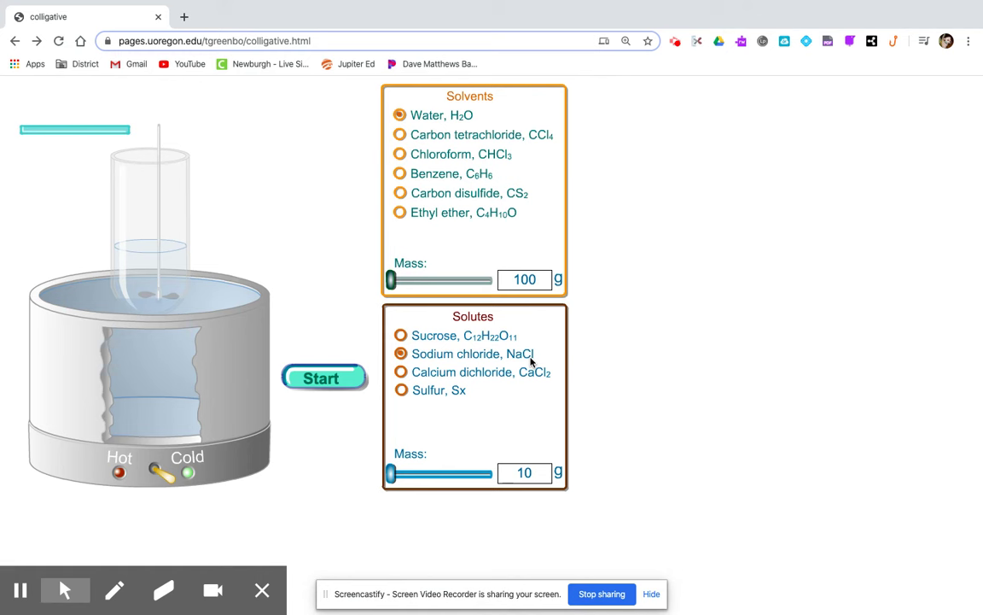
left_click(326, 380)
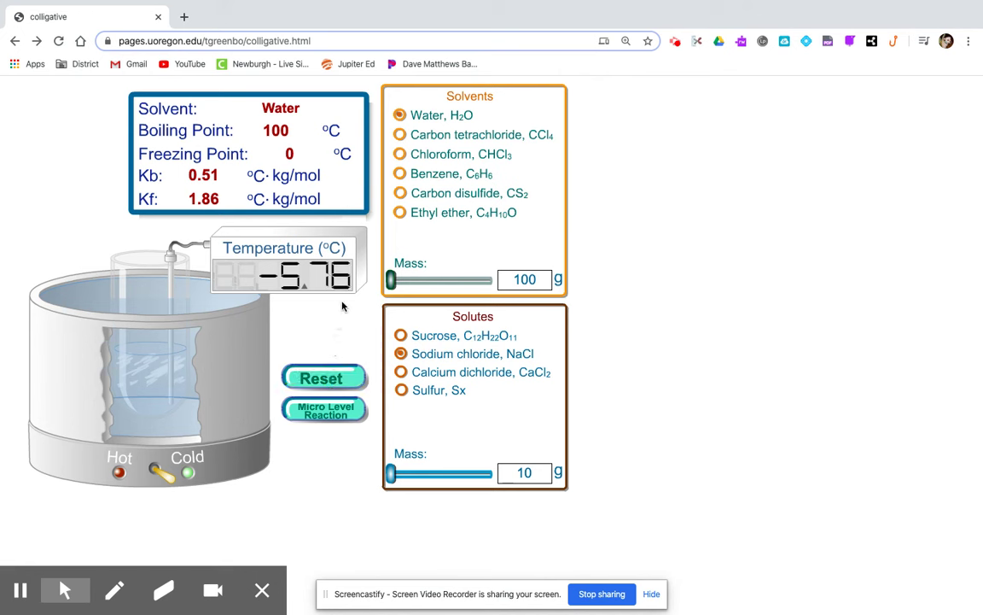
Reset the experiment, change the solute to sucrose, and run it in the hot bath with 10 g
left_click(346, 380)
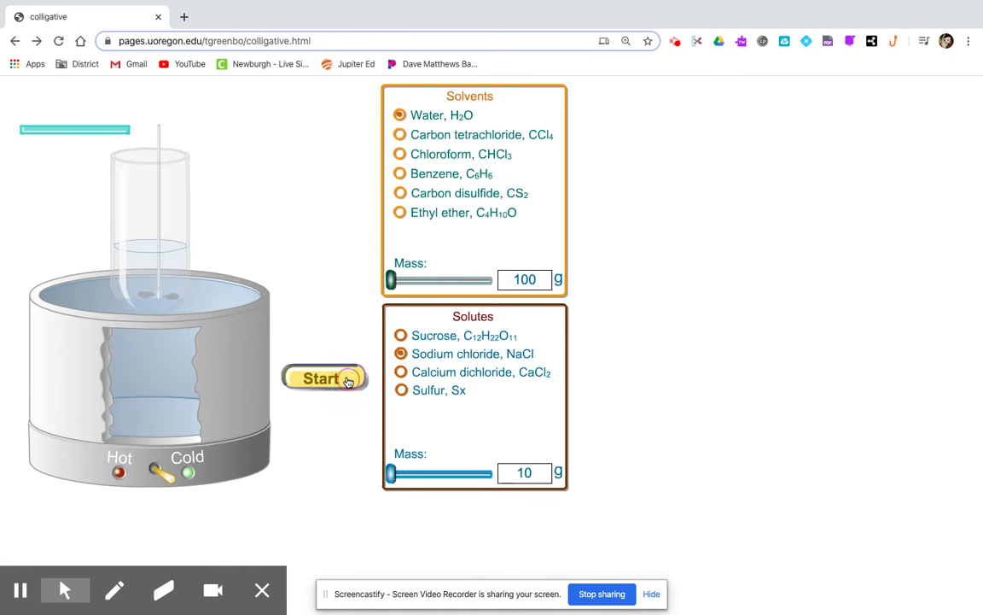
left_click(400, 335)
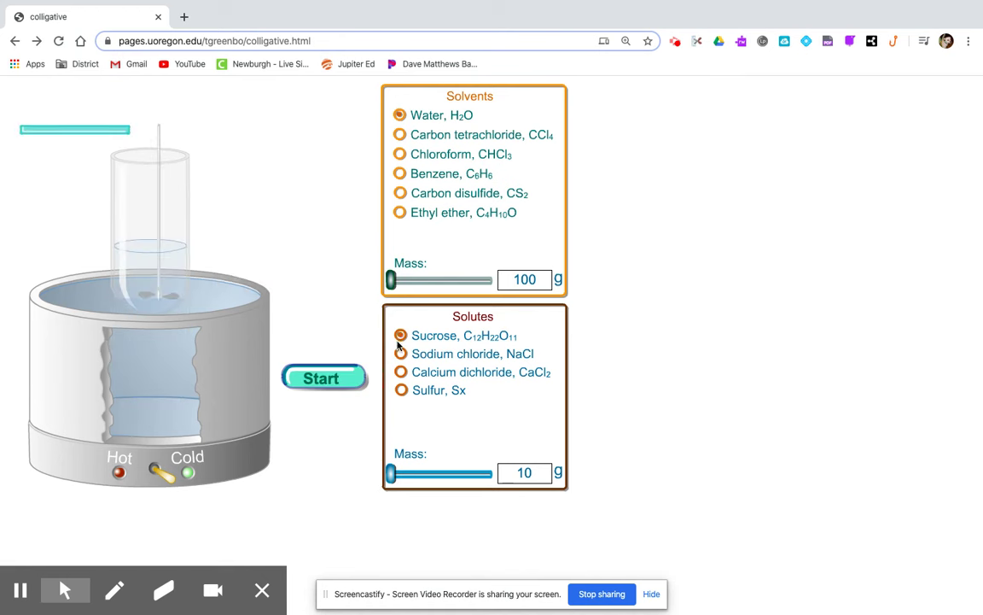
left_click(121, 475)
left_click(318, 379)
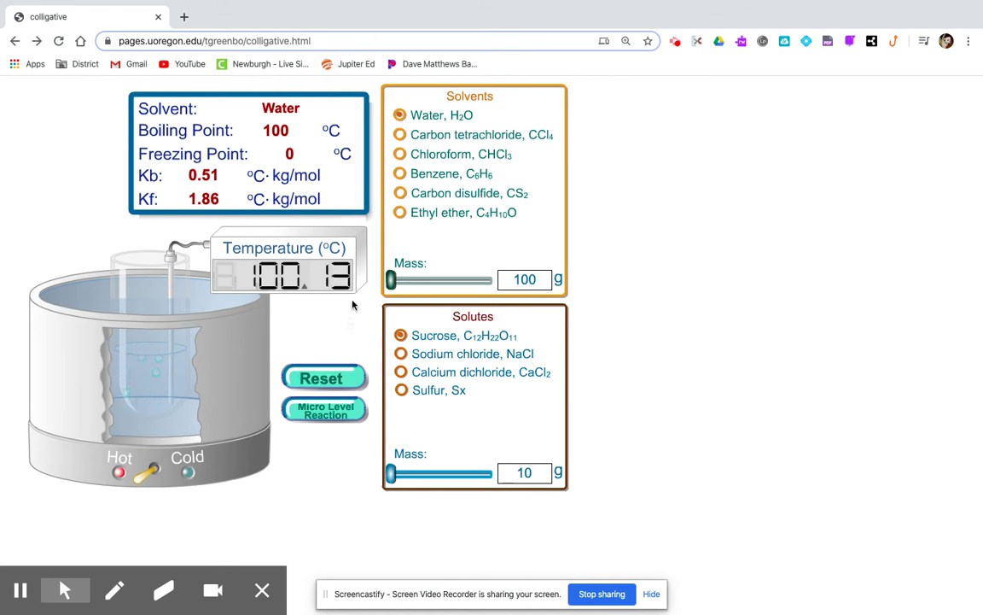
Rerun the hot-bath experiment with 10 g of sodium chloride instead of sucrose, and reset it when finished
left_click(338, 376)
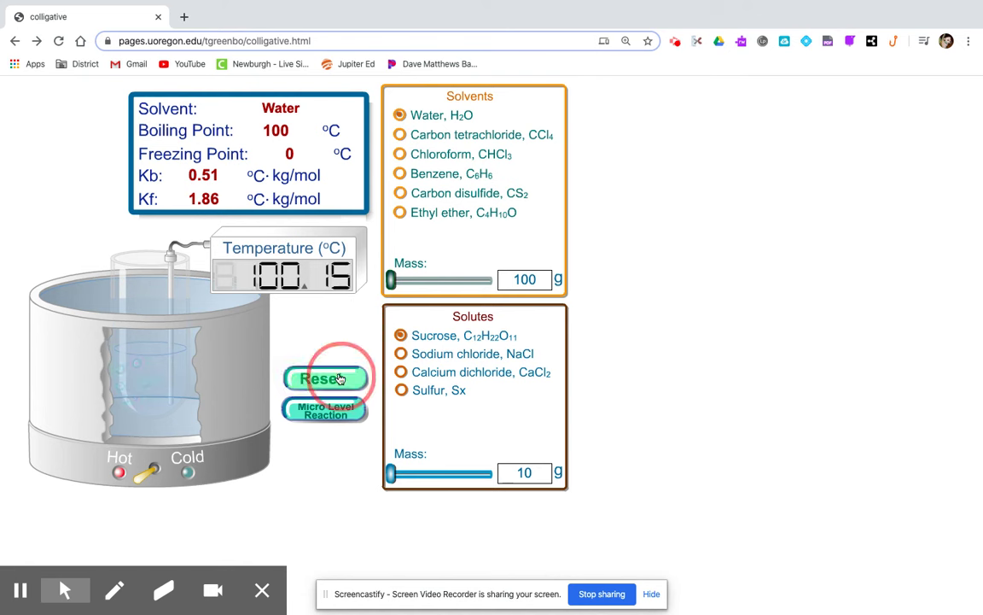
left_click(402, 355)
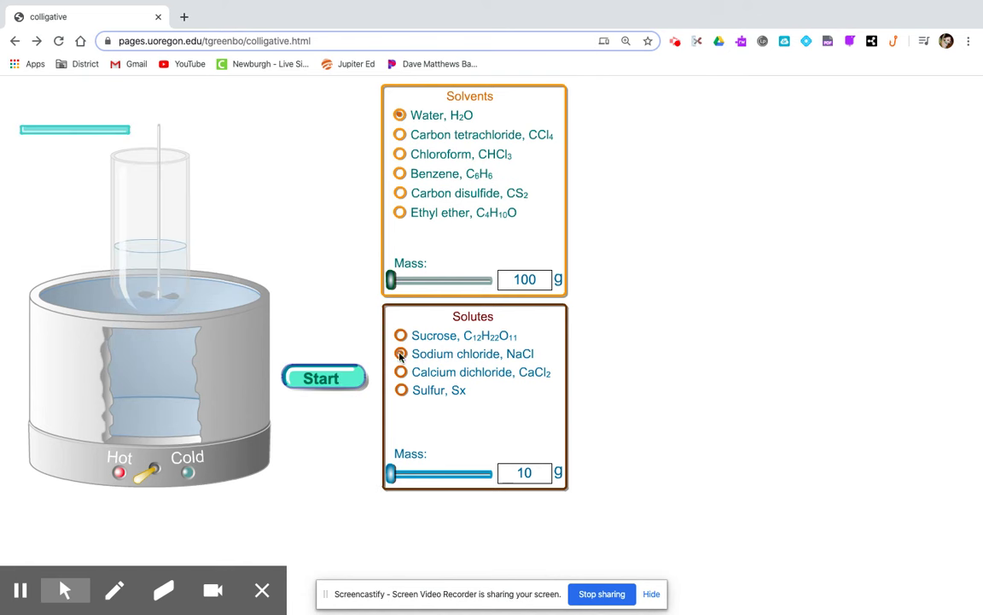
left_click(339, 379)
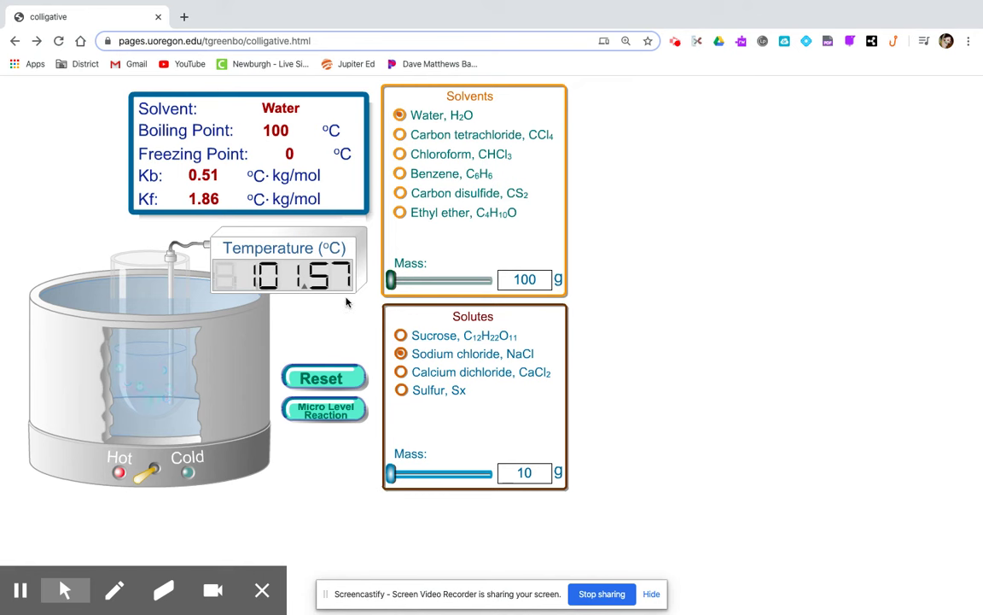
left_click(343, 379)
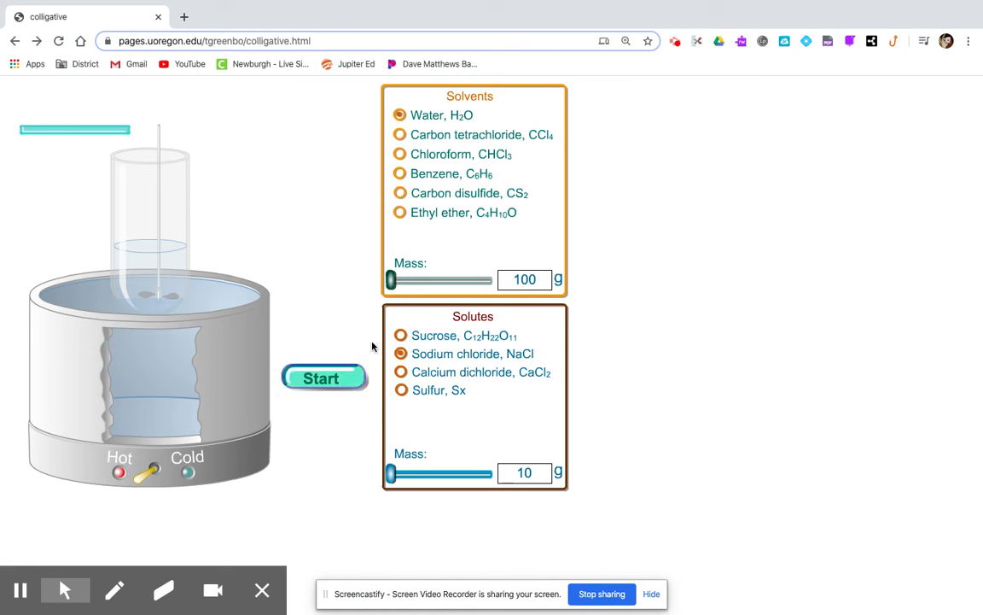
left_click(675, 42)
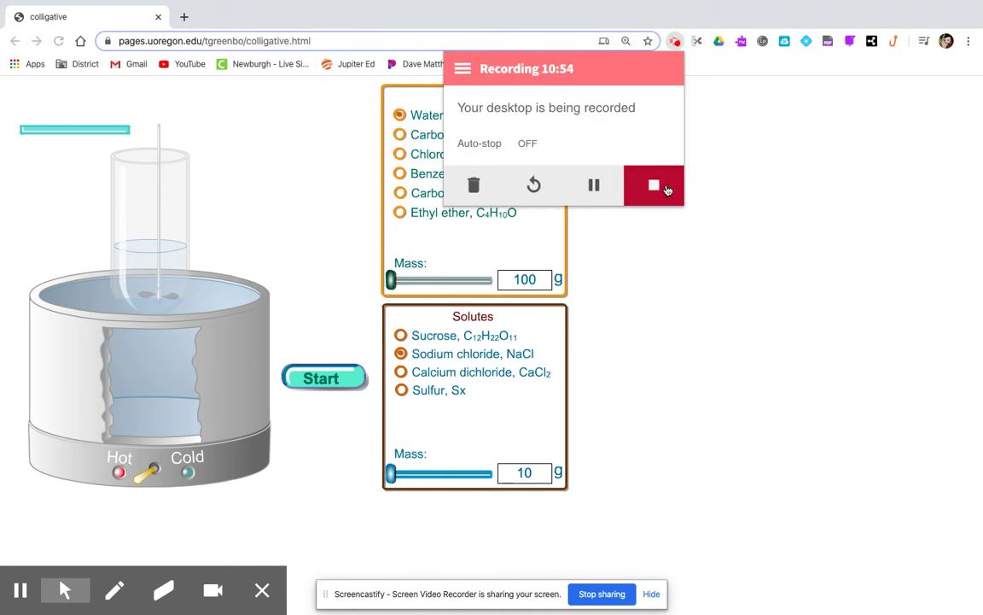